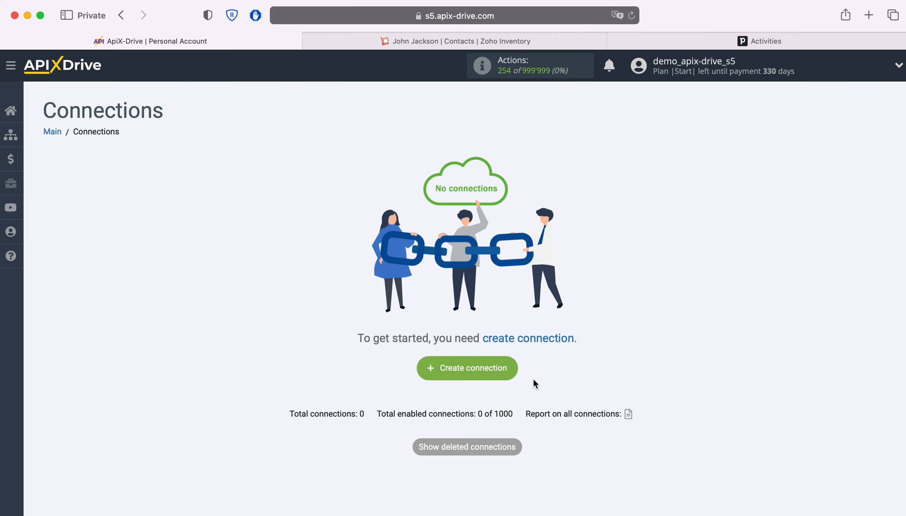
Create a new connection from the Connections page.
{"action": "left_click", "coordinate": [516, 369]}
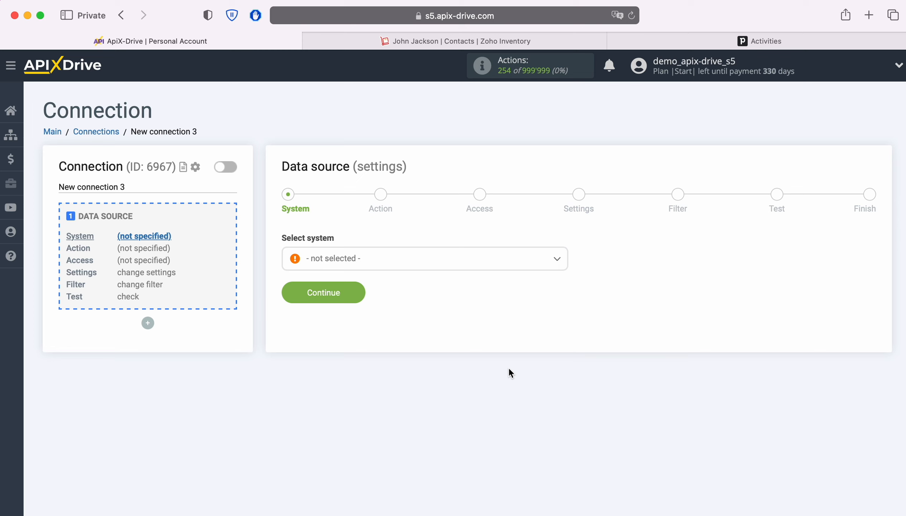
Choose ZOHO Inventory as the data source system.
{"action": "left_click", "coordinate": [445, 264]}
{"action": "scroll", "coordinate": [468, 338], "scroll_direction": "down", "scroll_amount": 20}
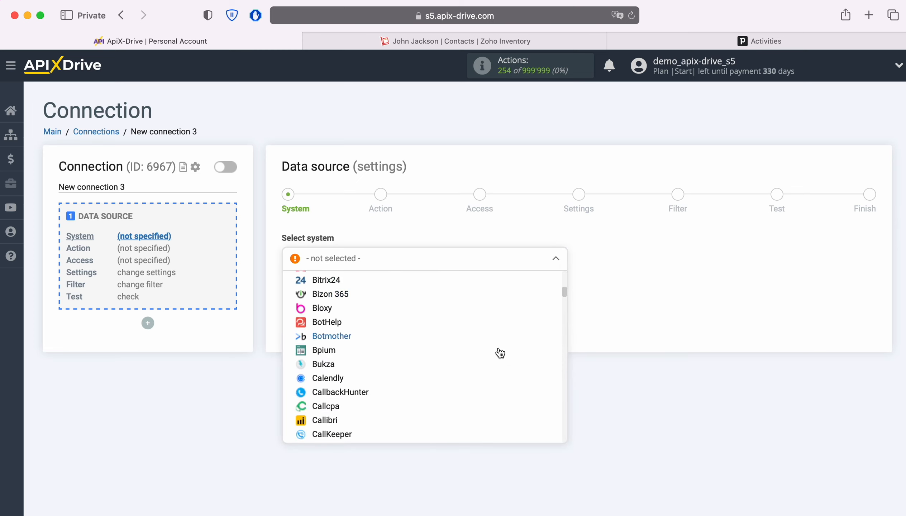
{"action": "scroll", "coordinate": [493, 348], "scroll_direction": "down", "scroll_amount": 20}
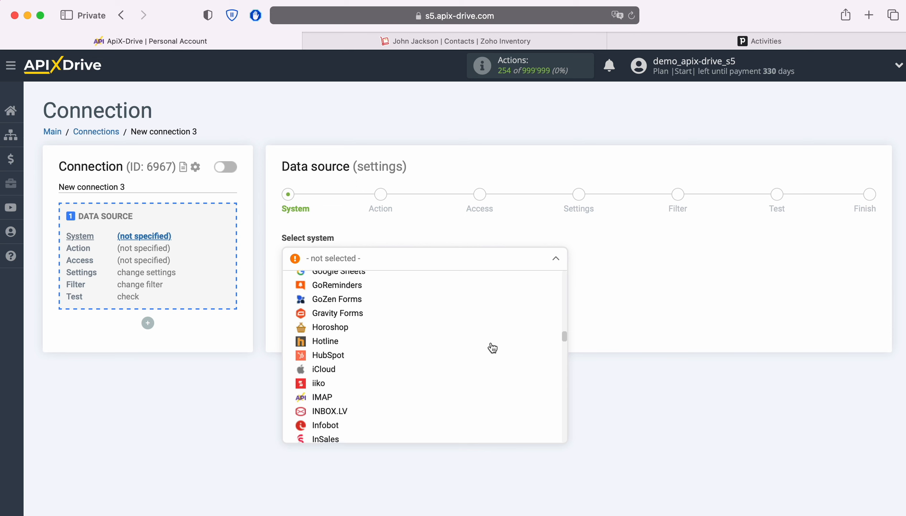
{"action": "scroll", "coordinate": [492, 348], "scroll_direction": "down", "scroll_amount": 20}
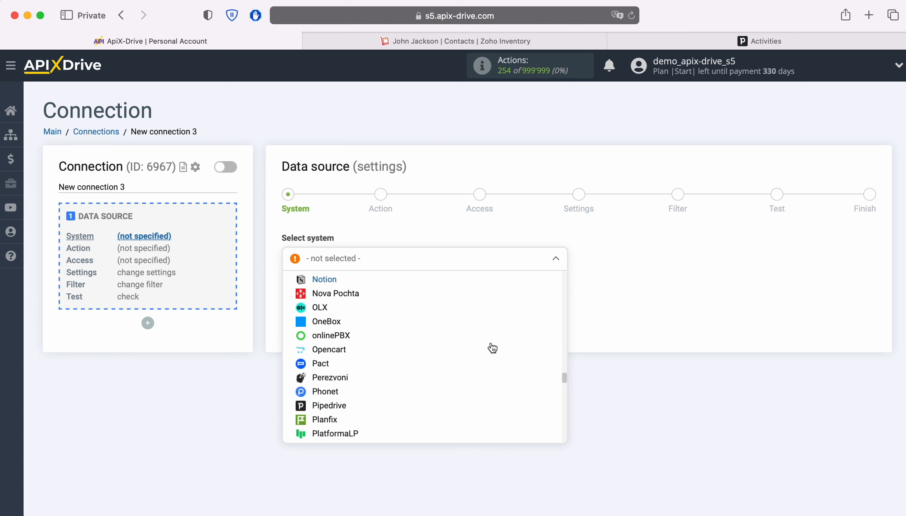
{"action": "scroll", "coordinate": [492, 348], "scroll_direction": "down", "scroll_amount": 20}
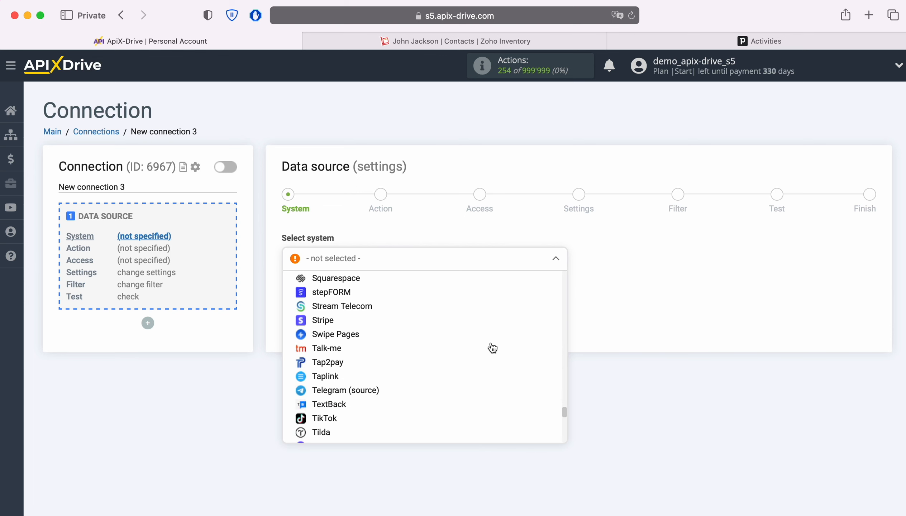
{"action": "scroll", "coordinate": [492, 348], "scroll_direction": "down", "scroll_amount": 10}
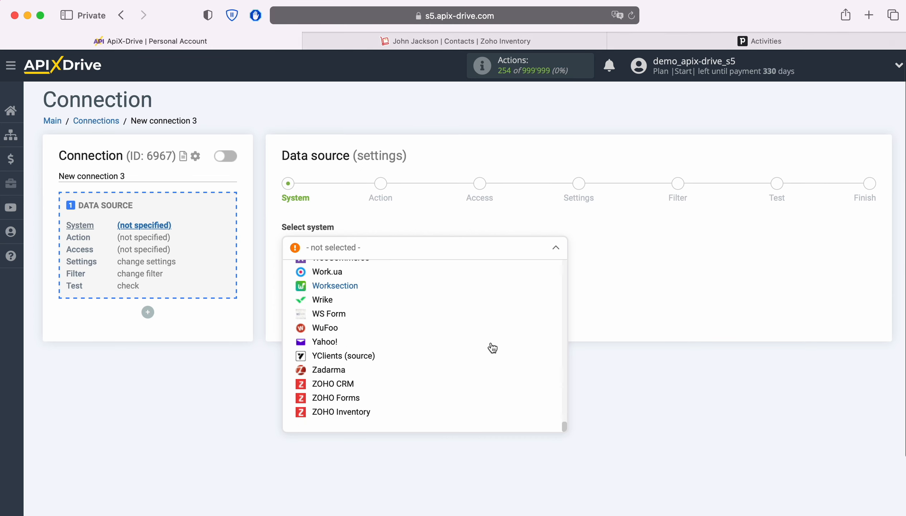
{"action": "left_click", "coordinate": [419, 409]}
{"action": "left_click", "coordinate": [359, 276]}
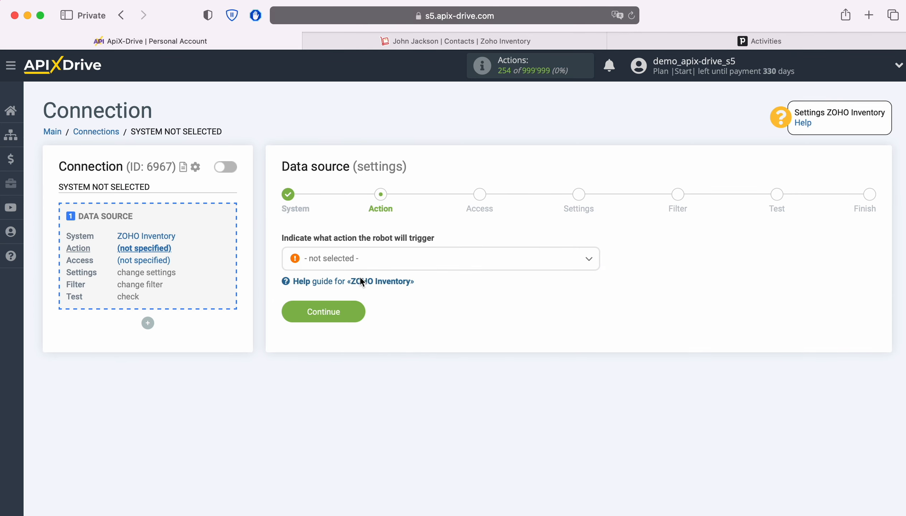
Set the source action to Get CONTACTS (new) and continue to Access.
{"action": "left_click", "coordinate": [421, 264]}
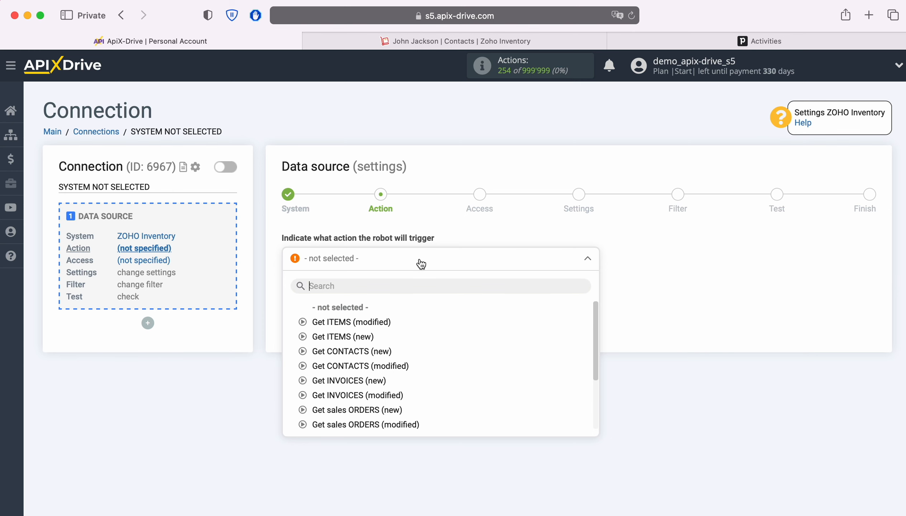
{"action": "left_click", "coordinate": [378, 351]}
{"action": "left_click", "coordinate": [356, 314]}
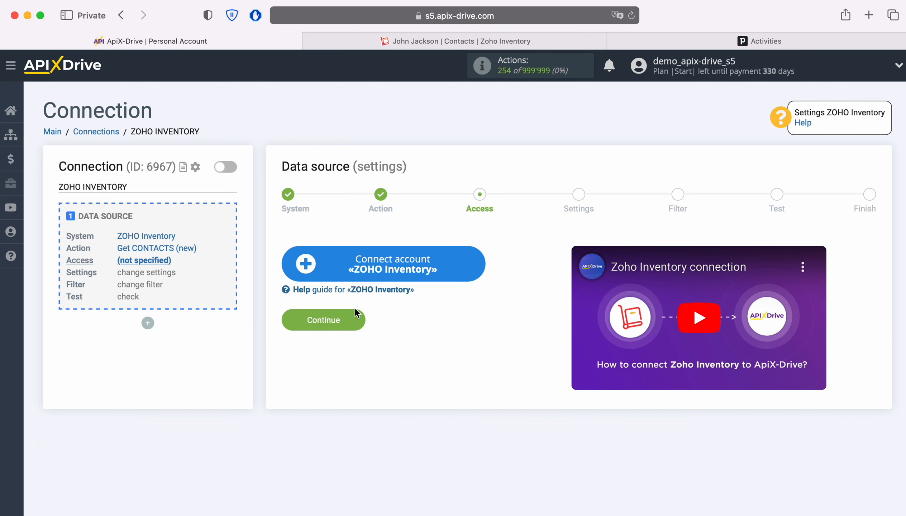
Sign in to Zoho with the account e-mail and saved password, then accept ApiX Drive's access.
{"action": "left_click", "coordinate": [475, 261]}
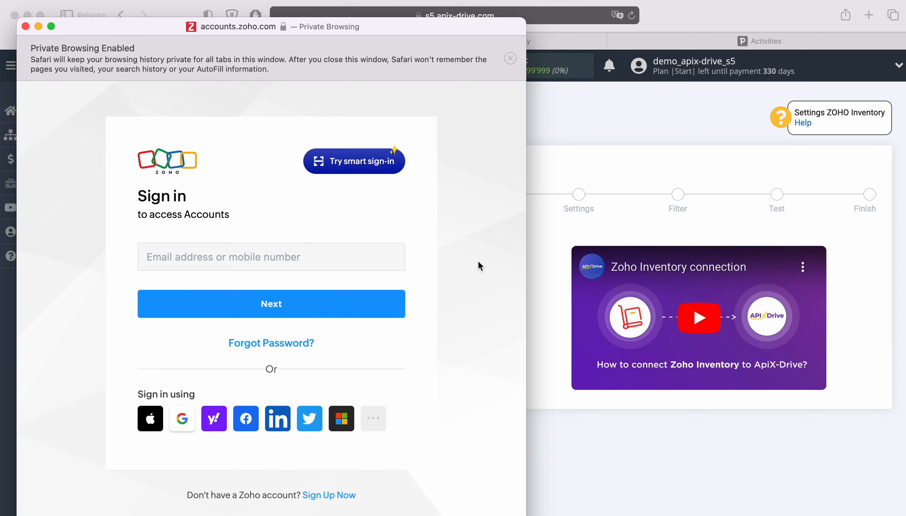
{"action": "left_click", "coordinate": [327, 260]}
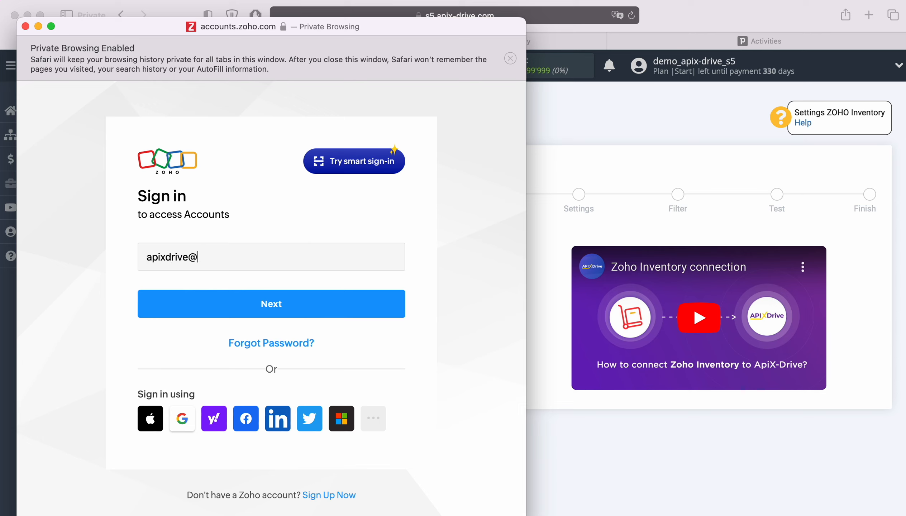
{"action": "key", "text": "Return"}
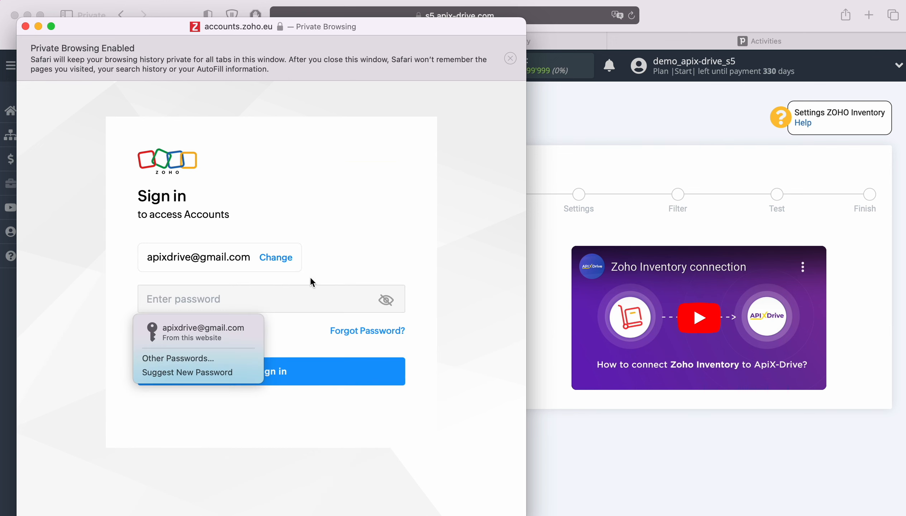
{"action": "left_click", "coordinate": [208, 332]}
{"action": "left_click", "coordinate": [297, 367]}
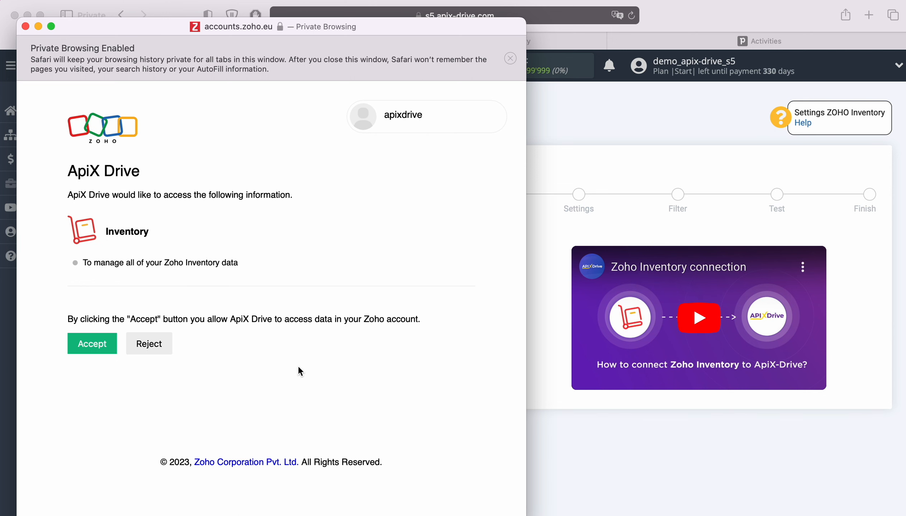
{"action": "left_click", "coordinate": [94, 346]}
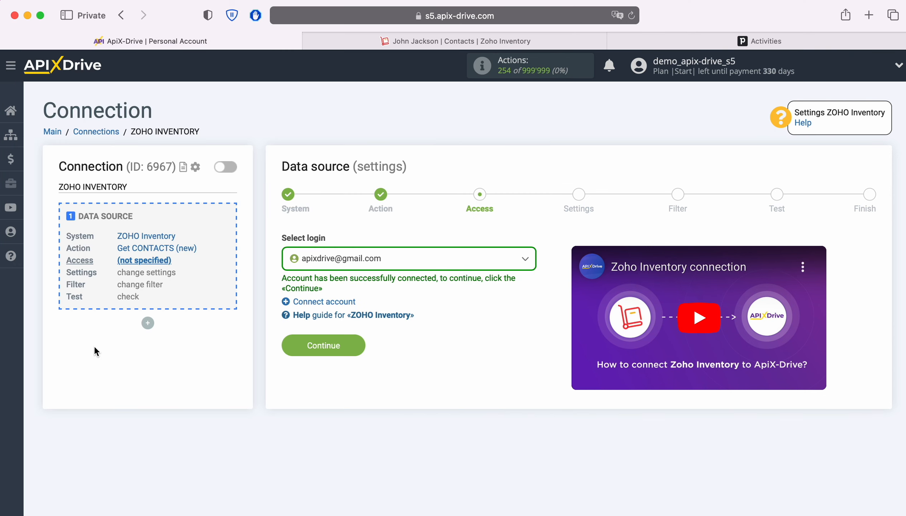
Select the connected Zoho account as the source login.
{"action": "left_click", "coordinate": [445, 257]}
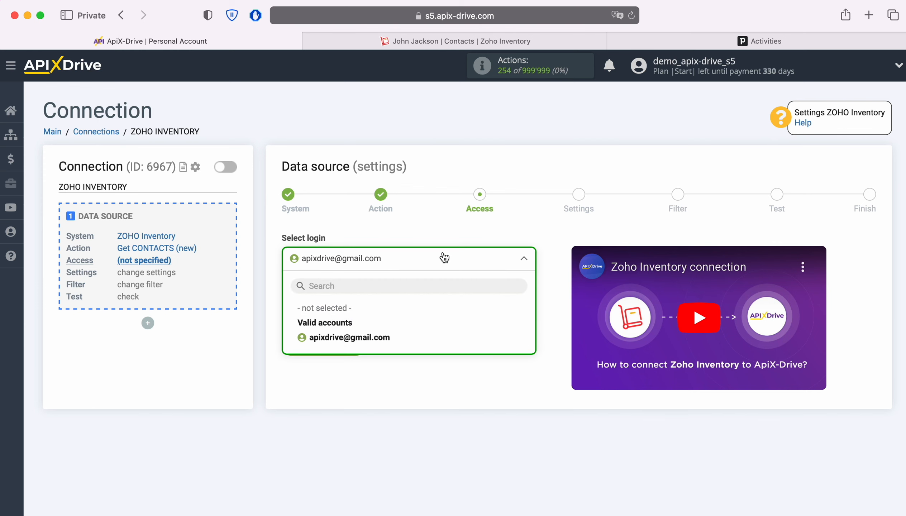
{"action": "left_click", "coordinate": [376, 337]}
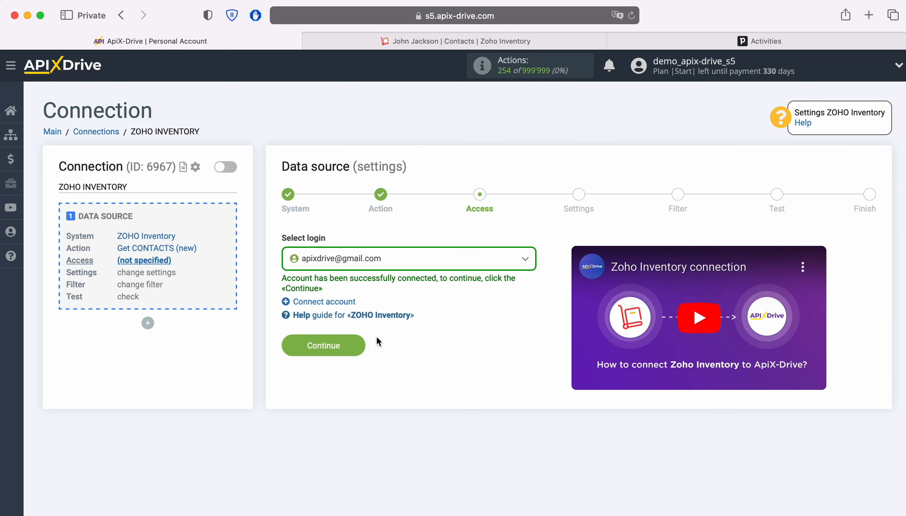
{"action": "left_click", "coordinate": [358, 346]}
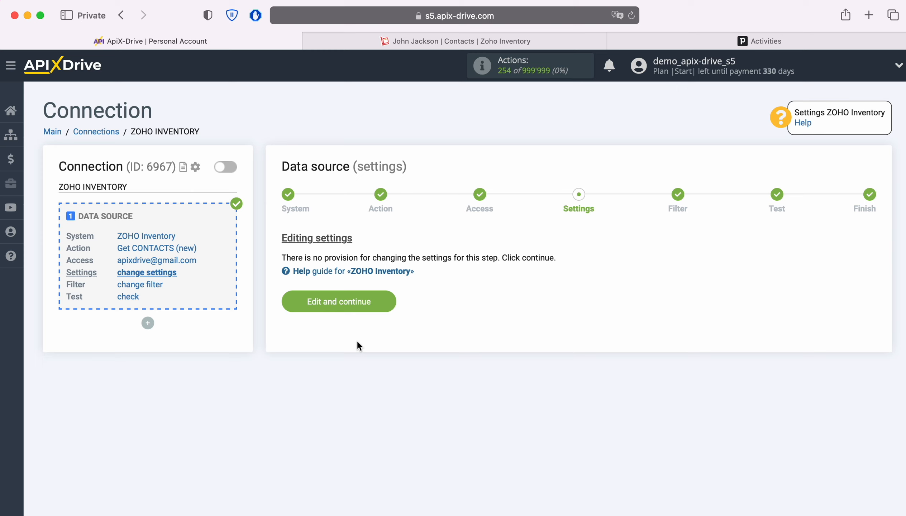
Pass Settings and Filter unchanged and review the sample Zoho contact's test data.
{"action": "left_click", "coordinate": [388, 301]}
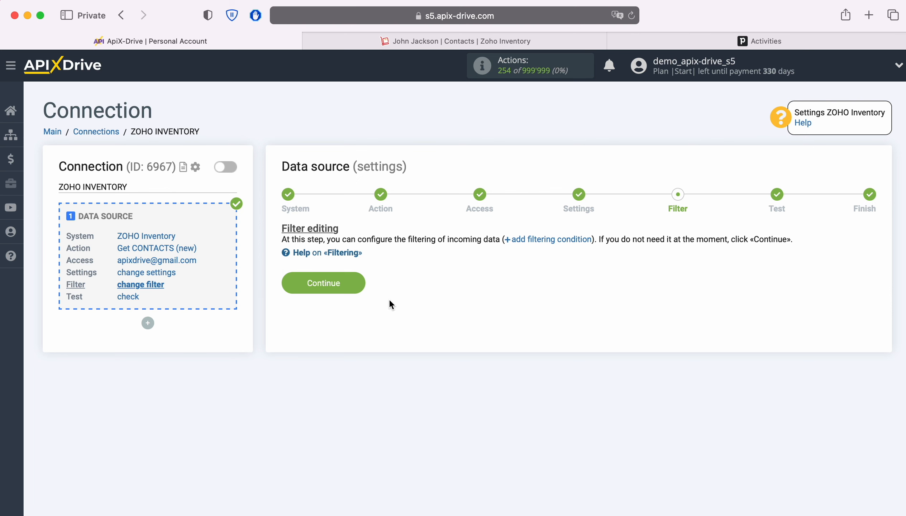
{"action": "left_click", "coordinate": [355, 279]}
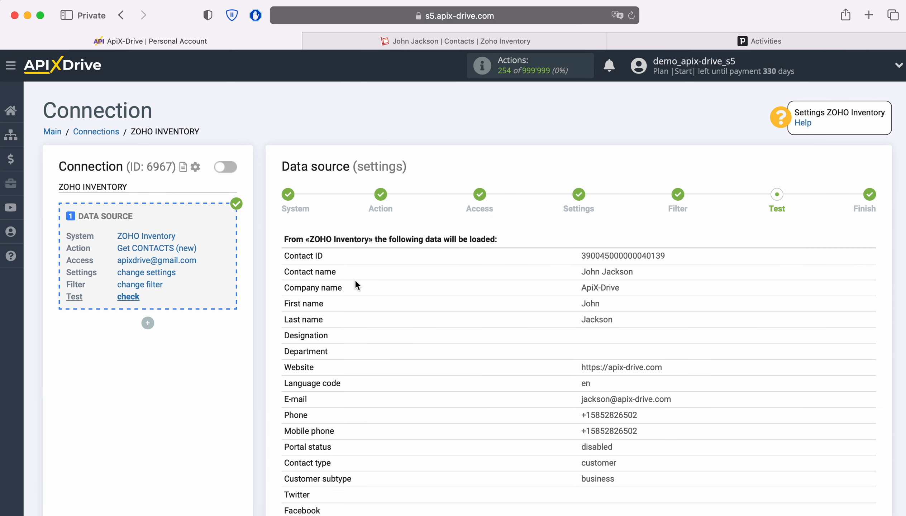
{"action": "scroll", "coordinate": [356, 282], "scroll_direction": "down", "scroll_amount": 5}
{"action": "scroll", "coordinate": [356, 282], "scroll_direction": "down", "scroll_amount": 8}
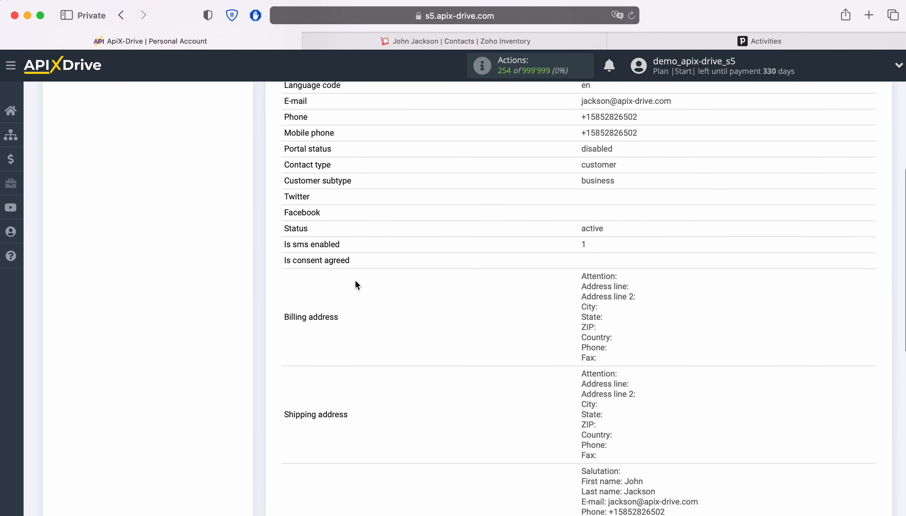
{"action": "scroll", "coordinate": [356, 286], "scroll_direction": "down", "scroll_amount": 2}
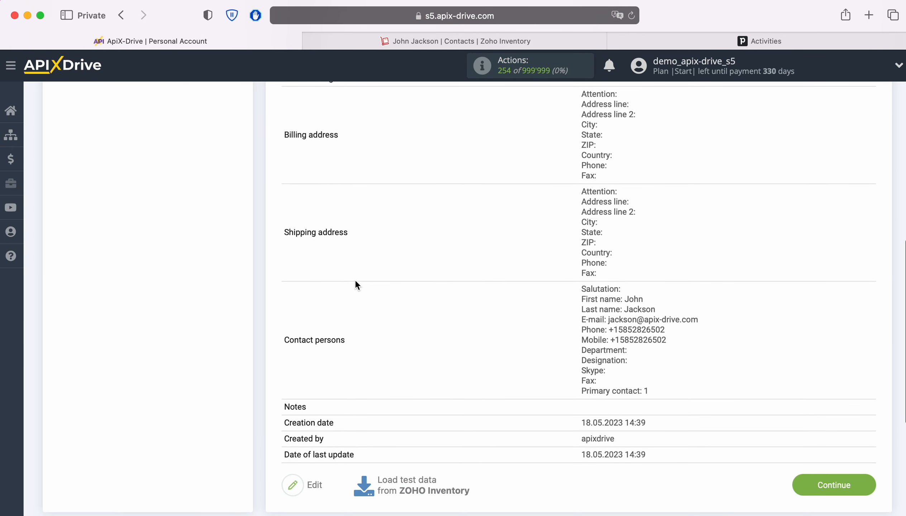
Finish the data source and choose Pipedrive as the destination system.
{"action": "left_click", "coordinate": [862, 482]}
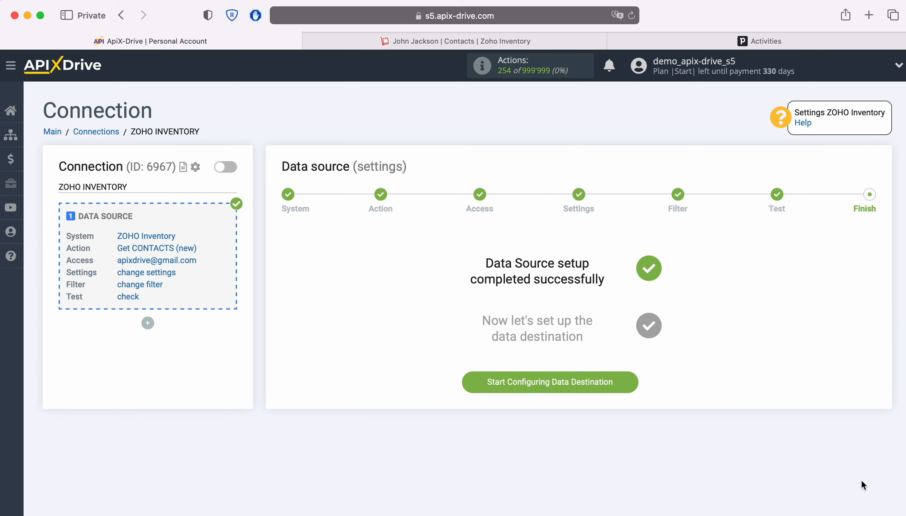
{"action": "left_click", "coordinate": [635, 380]}
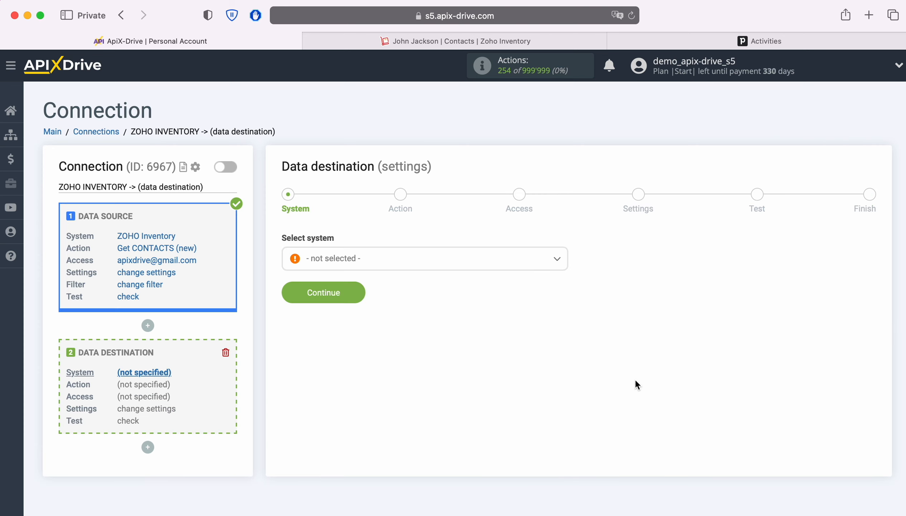
{"action": "left_click", "coordinate": [421, 264]}
{"action": "scroll", "coordinate": [529, 356], "scroll_direction": "down", "scroll_amount": 5}
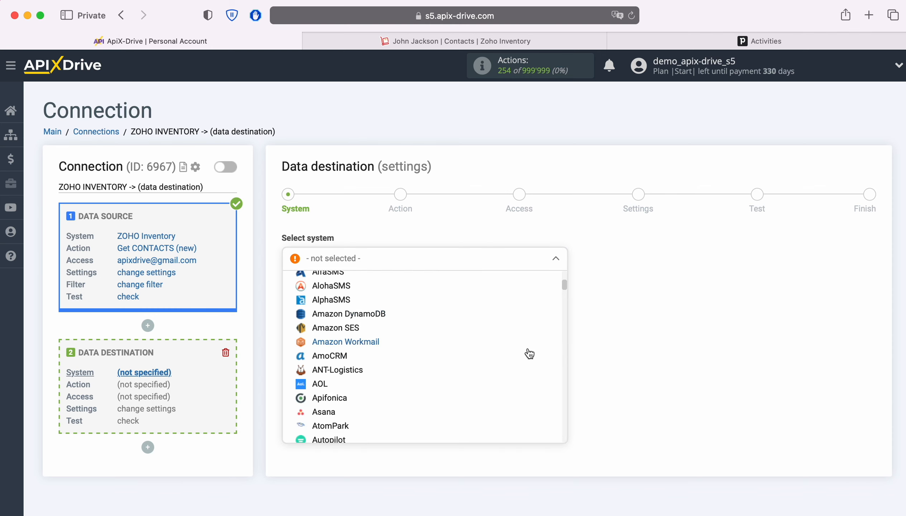
{"action": "scroll", "coordinate": [530, 354], "scroll_direction": "down", "scroll_amount": 15}
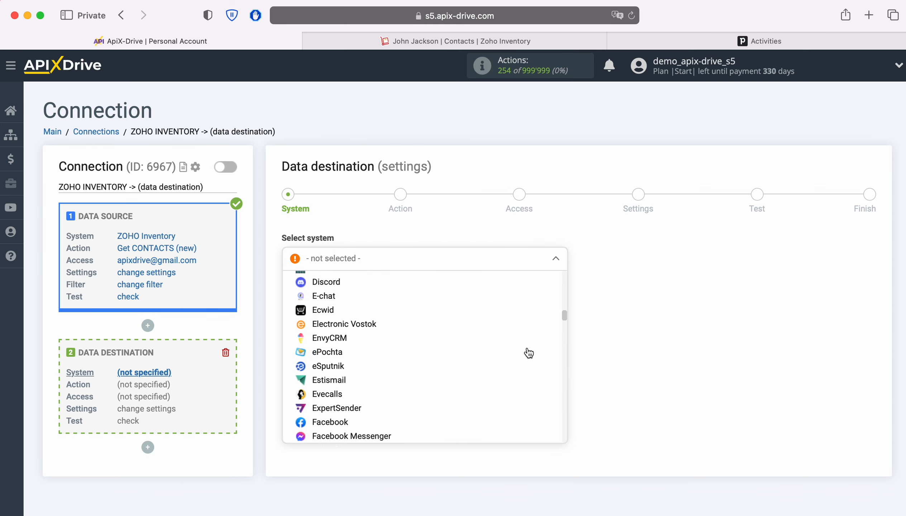
{"action": "scroll", "coordinate": [528, 353], "scroll_direction": "down", "scroll_amount": 15}
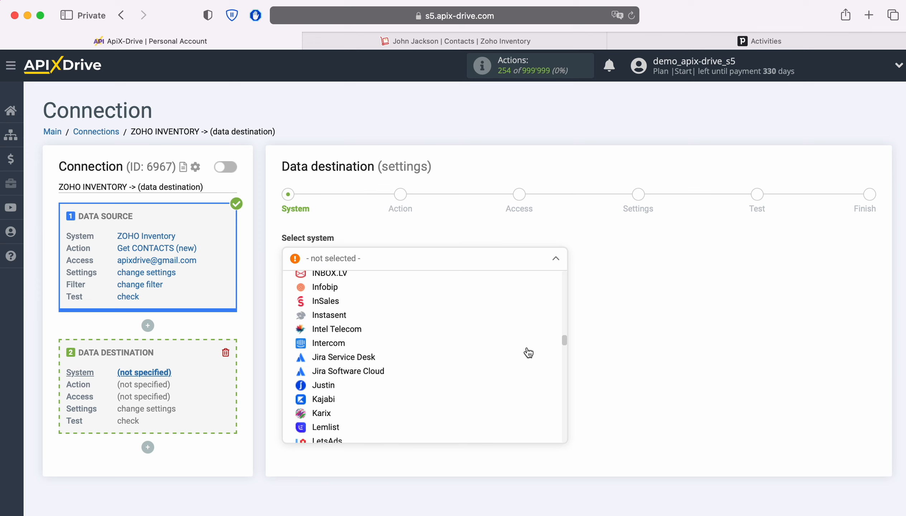
{"action": "scroll", "coordinate": [529, 352], "scroll_direction": "down", "scroll_amount": 15}
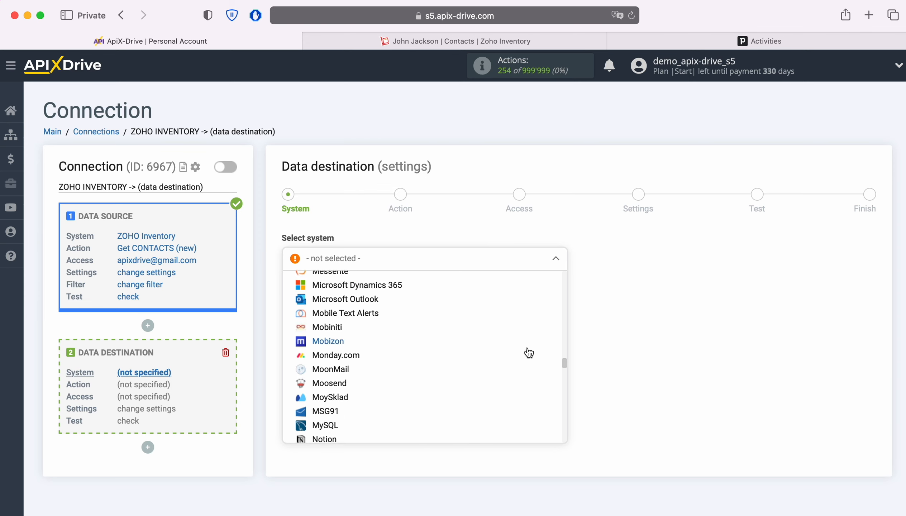
{"action": "scroll", "coordinate": [526, 352], "scroll_direction": "down", "scroll_amount": 3}
{"action": "left_click", "coordinate": [318, 333]}
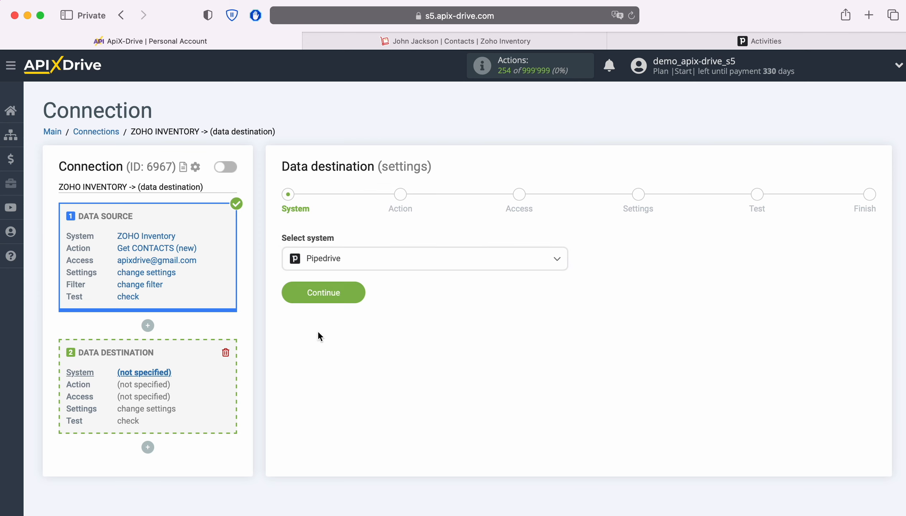
{"action": "left_click", "coordinate": [355, 294]}
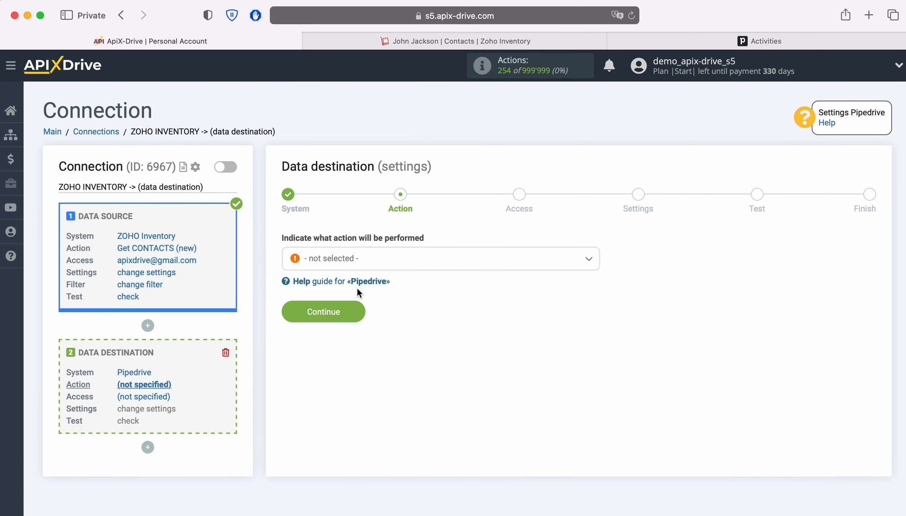
Set the Pipedrive action to Create TASK and bring up the Pipedrive account connection form.
{"action": "left_click", "coordinate": [419, 268]}
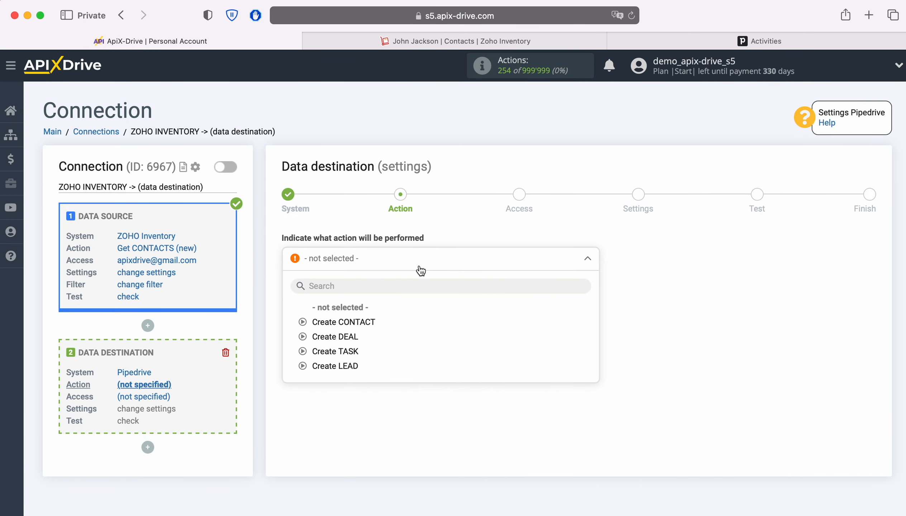
{"action": "left_click", "coordinate": [349, 351]}
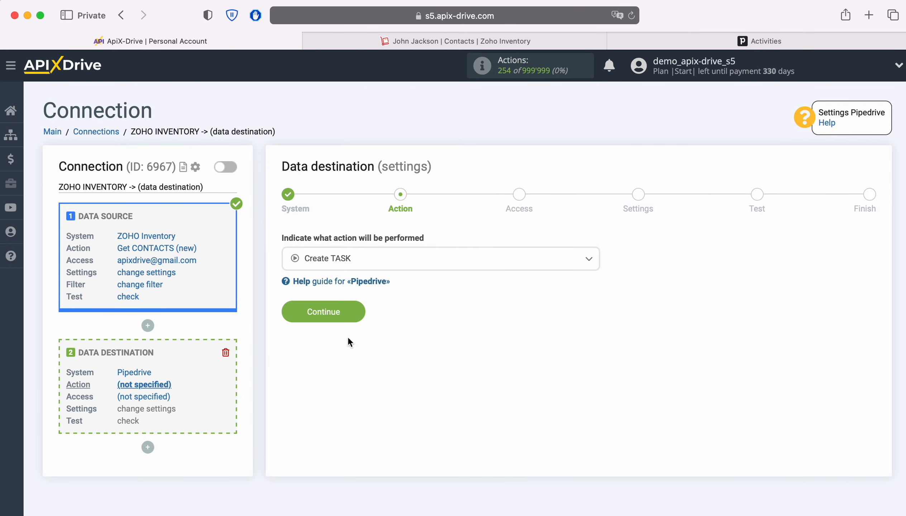
{"action": "left_click", "coordinate": [354, 313]}
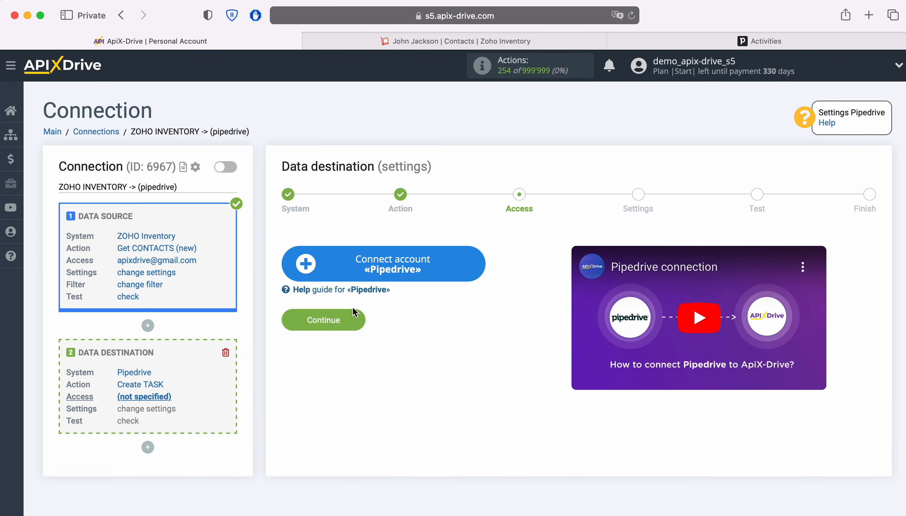
{"action": "left_click", "coordinate": [473, 270]}
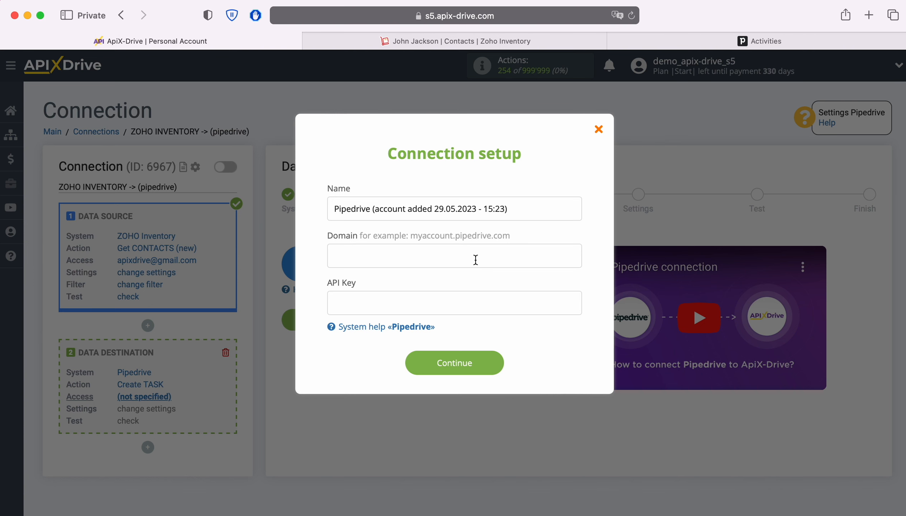
Go to the Pipedrive Activities page and select its address.
{"action": "left_click", "coordinate": [639, 42]}
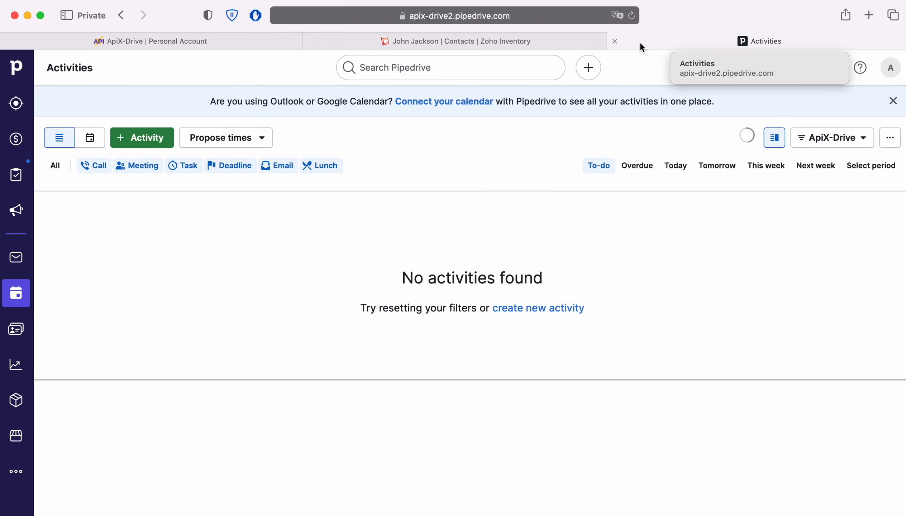
{"action": "left_click", "coordinate": [589, 15]}
Copy apix-drive2.pipedrive.com from the address bar into ApiX-Drive's Domain field.
{"action": "left_click", "coordinate": [590, 16]}
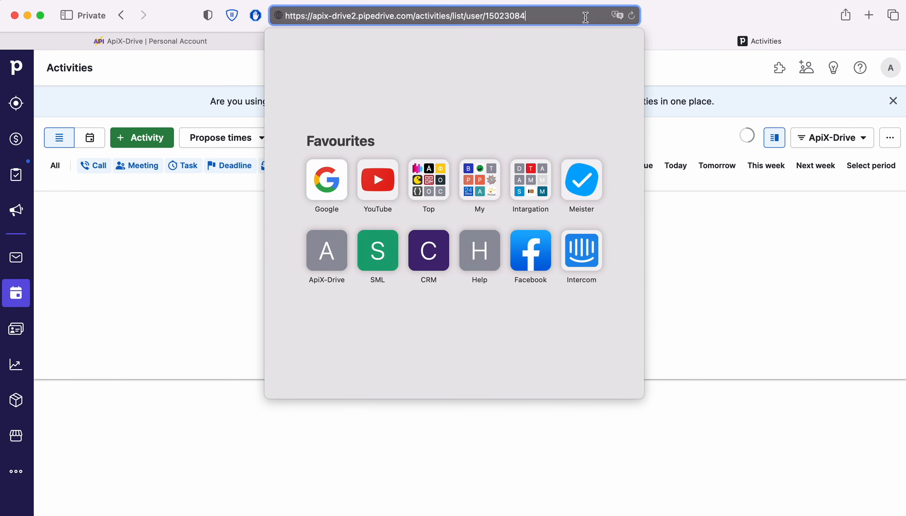
{"action": "left_click_drag", "start_coordinate": [316, 17], "coordinate": [414, 17]}
{"action": "right_click", "coordinate": [390, 19]}
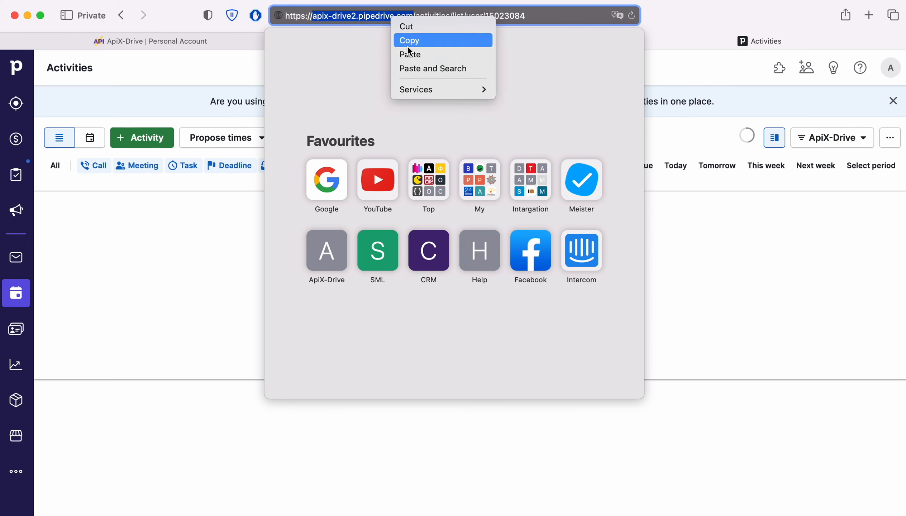
{"action": "left_click", "coordinate": [407, 38]}
{"action": "left_click", "coordinate": [176, 40]}
{"action": "right_click", "coordinate": [350, 253]}
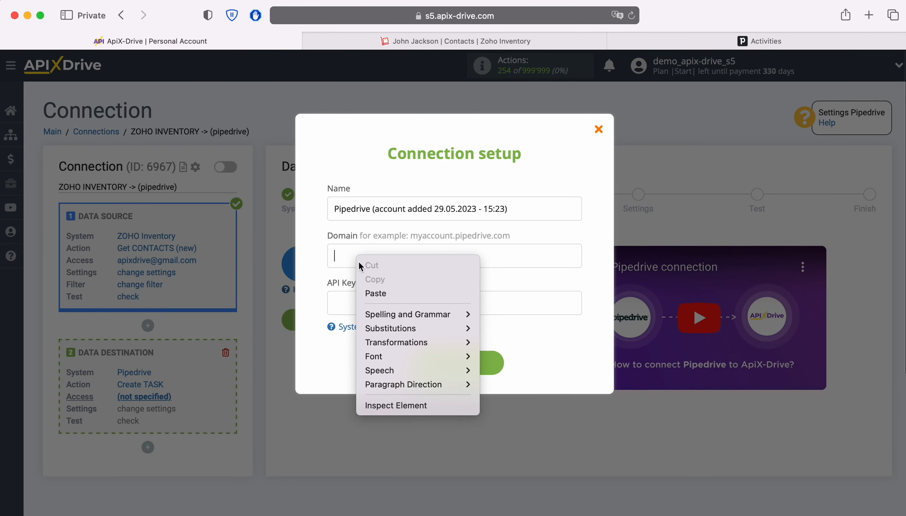
{"action": "left_click", "coordinate": [375, 291]}
{"action": "left_click", "coordinate": [637, 39]}
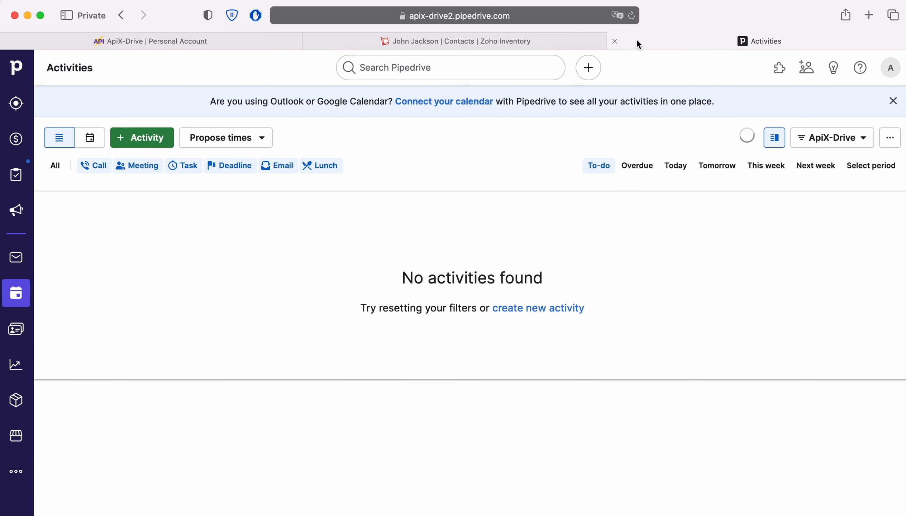
Copy the personal API token from Pipedrive's Personal preferences into the API Key field.
{"action": "left_click", "coordinate": [890, 68]}
{"action": "left_click", "coordinate": [827, 130]}
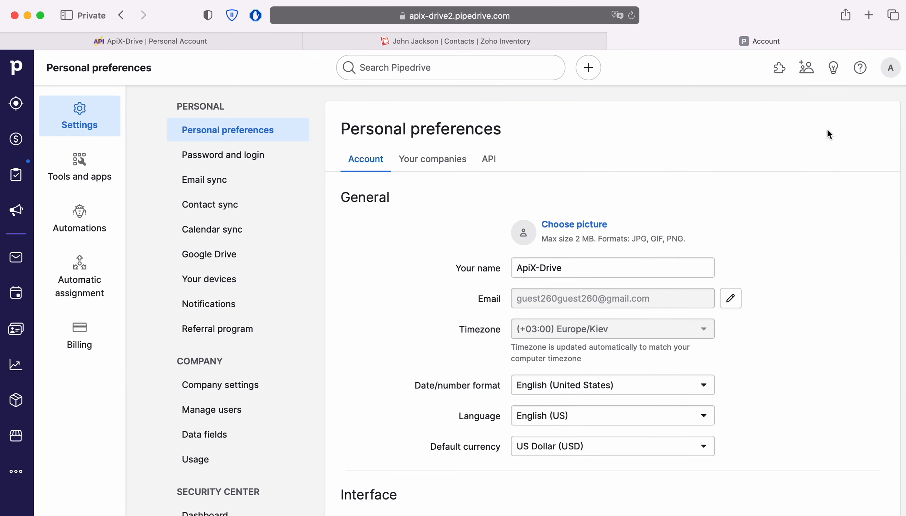
{"action": "left_click", "coordinate": [489, 159]}
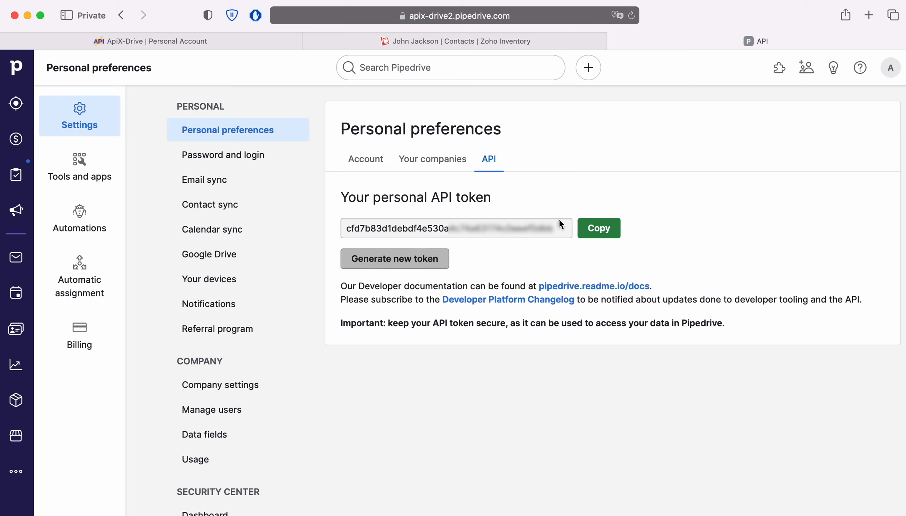
{"action": "left_click", "coordinate": [597, 228]}
{"action": "left_click", "coordinate": [178, 39]}
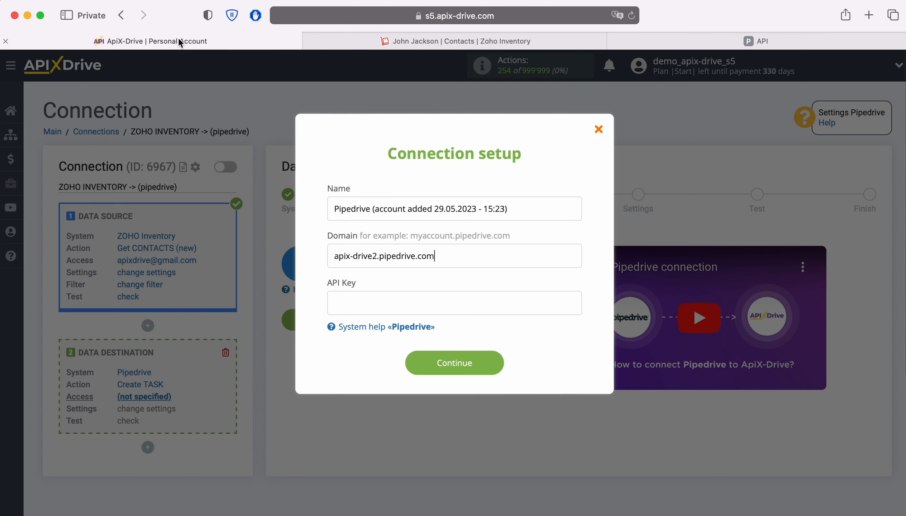
{"action": "right_click", "coordinate": [358, 297]}
{"action": "left_click", "coordinate": [376, 332]}
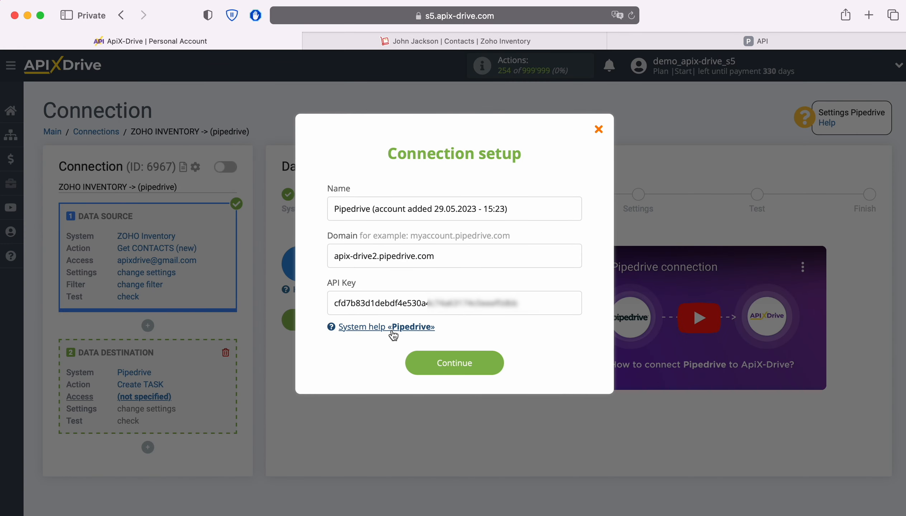
Save the Pipedrive account and pick it as the destination login.
{"action": "left_click", "coordinate": [499, 364]}
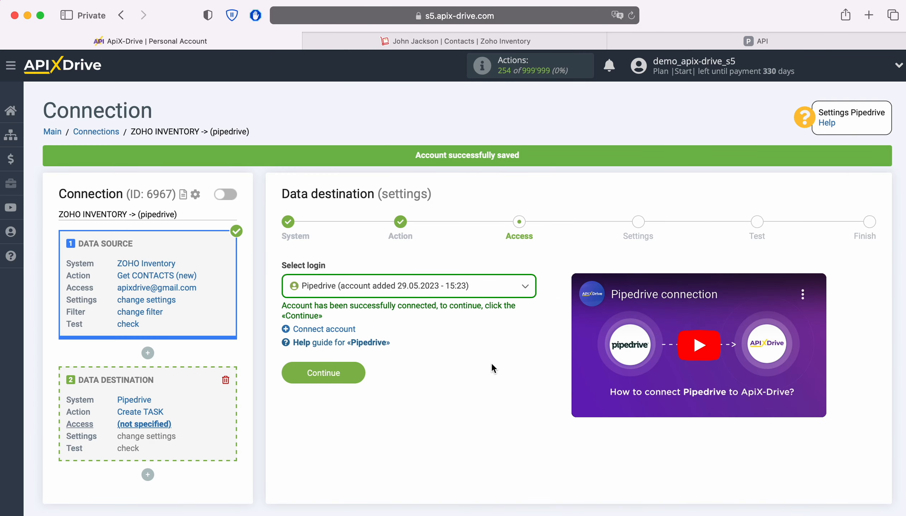
{"action": "left_click", "coordinate": [483, 286]}
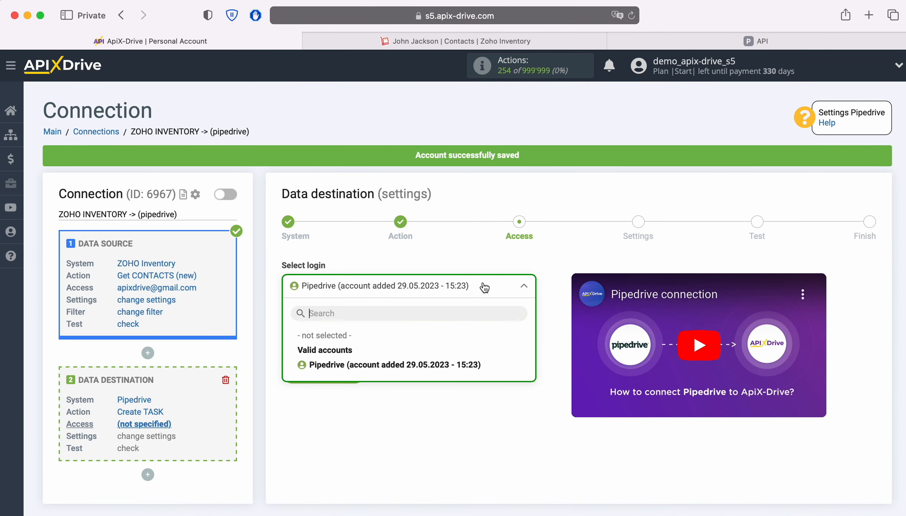
{"action": "left_click", "coordinate": [457, 365]}
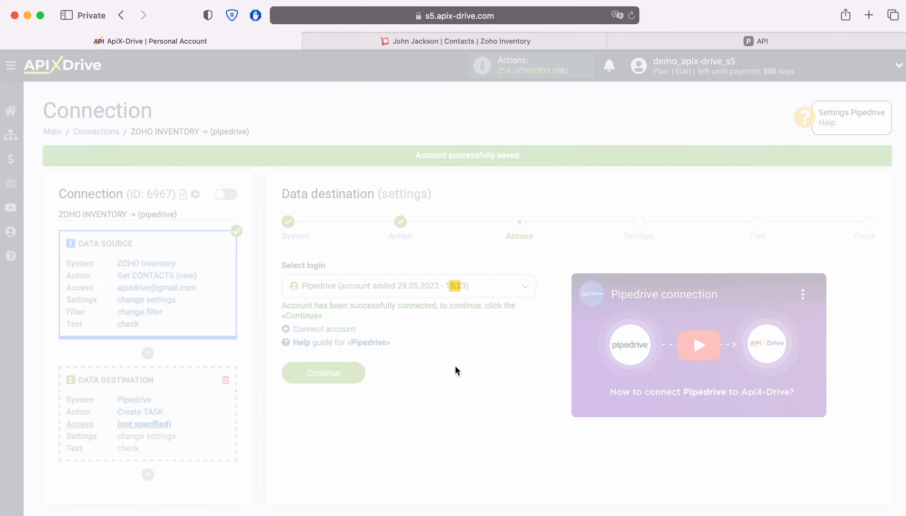
Fill the Pipedrive contact Name with the Zoho contact's First name and Last name.
{"action": "left_click", "coordinate": [357, 371]}
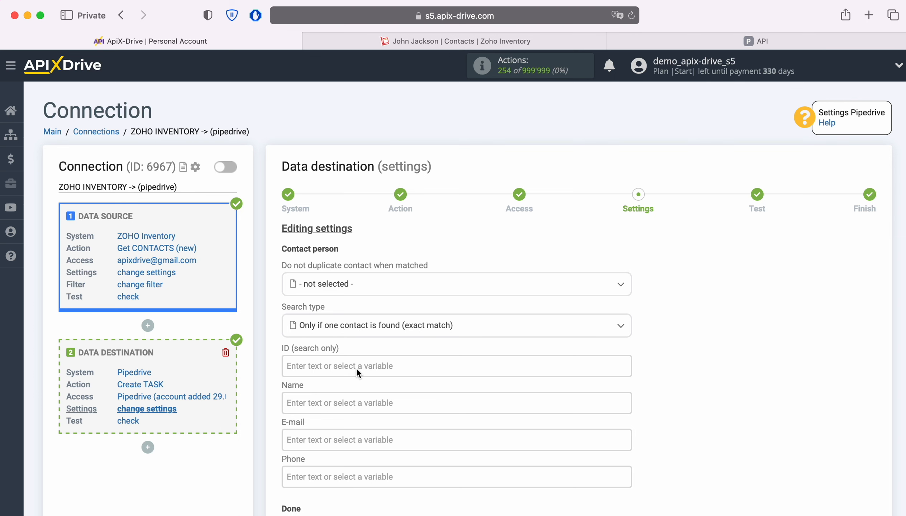
{"action": "scroll", "coordinate": [356, 360], "scroll_direction": "down", "scroll_amount": 4}
{"action": "left_click", "coordinate": [331, 279]}
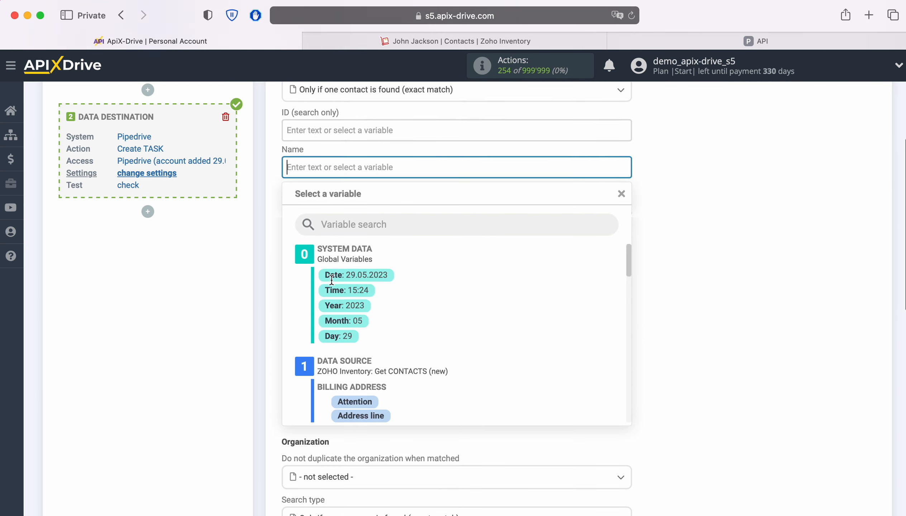
{"action": "scroll", "coordinate": [577, 309], "scroll_direction": "down", "scroll_amount": 6}
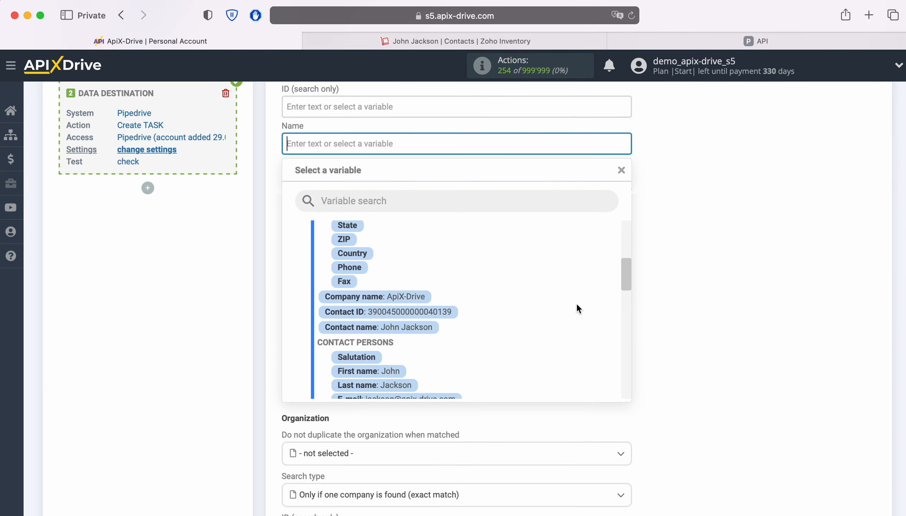
{"action": "scroll", "coordinate": [576, 304], "scroll_direction": "down", "scroll_amount": 4}
{"action": "left_click", "coordinate": [359, 311]}
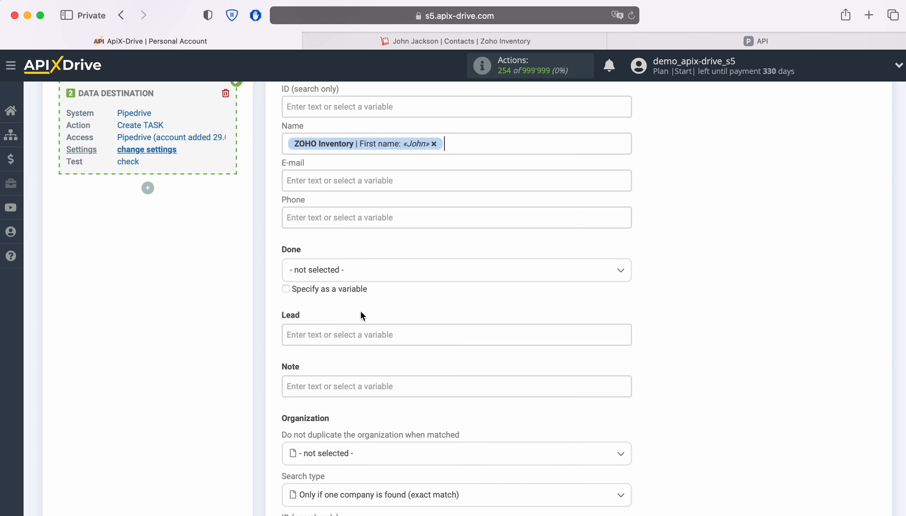
{"action": "left_click", "coordinate": [468, 145]}
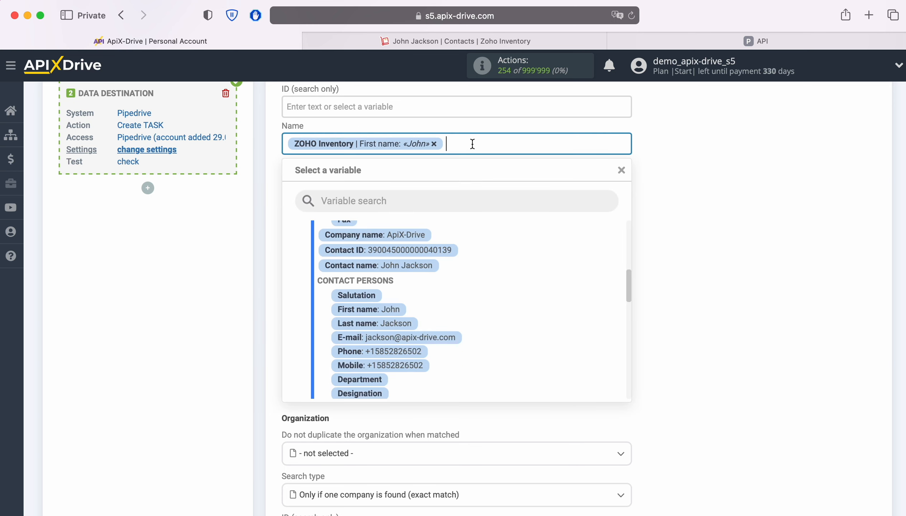
{"action": "left_click", "coordinate": [395, 323]}
Map the contact's E-mail and Phone variables into the E-mail and Phone fields.
{"action": "left_click", "coordinate": [328, 179]}
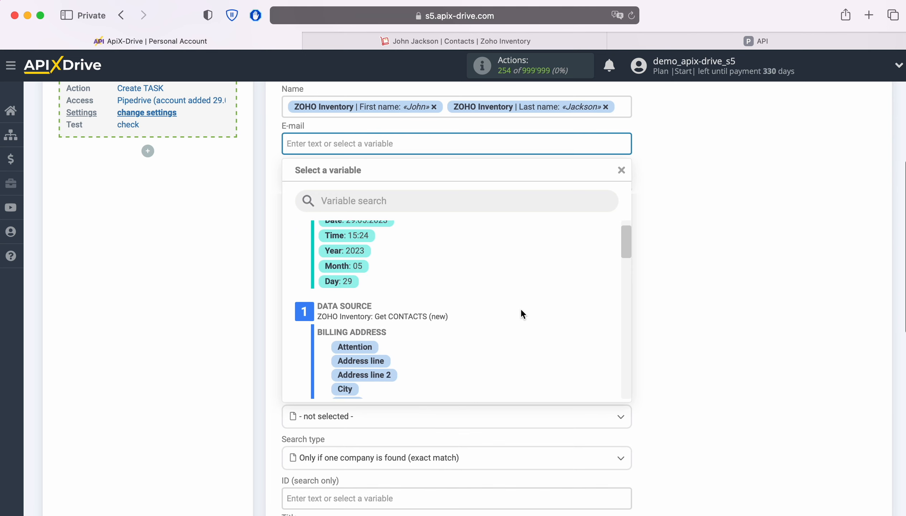
{"action": "scroll", "coordinate": [520, 307], "scroll_direction": "down", "scroll_amount": 8}
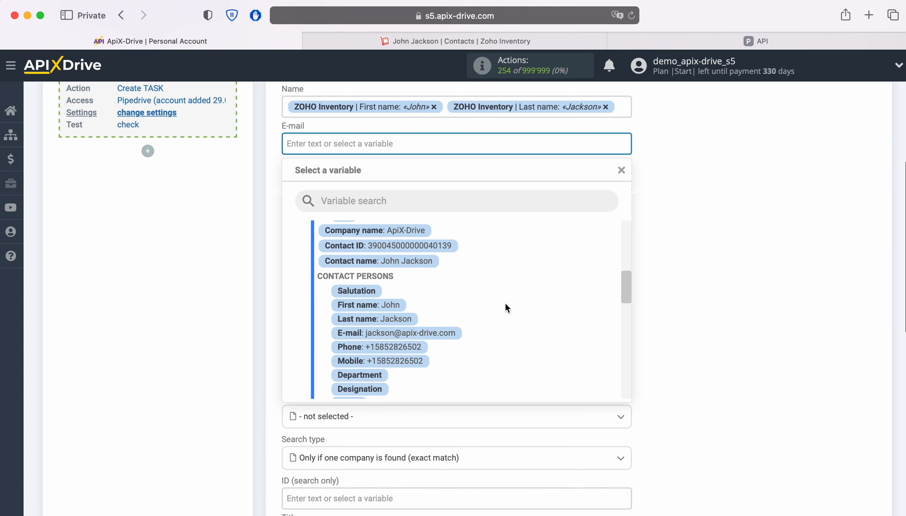
{"action": "left_click", "coordinate": [413, 334]}
{"action": "left_click", "coordinate": [354, 183]}
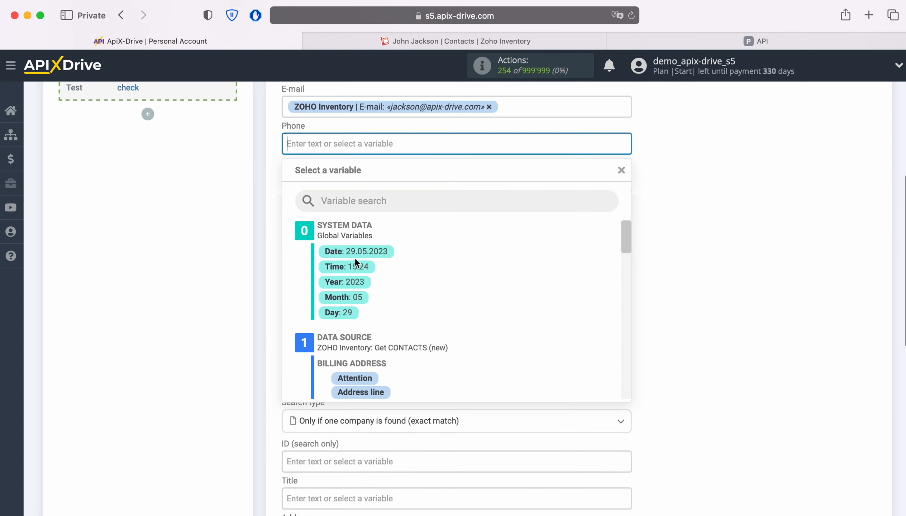
{"action": "scroll", "coordinate": [574, 329], "scroll_direction": "down", "scroll_amount": 6}
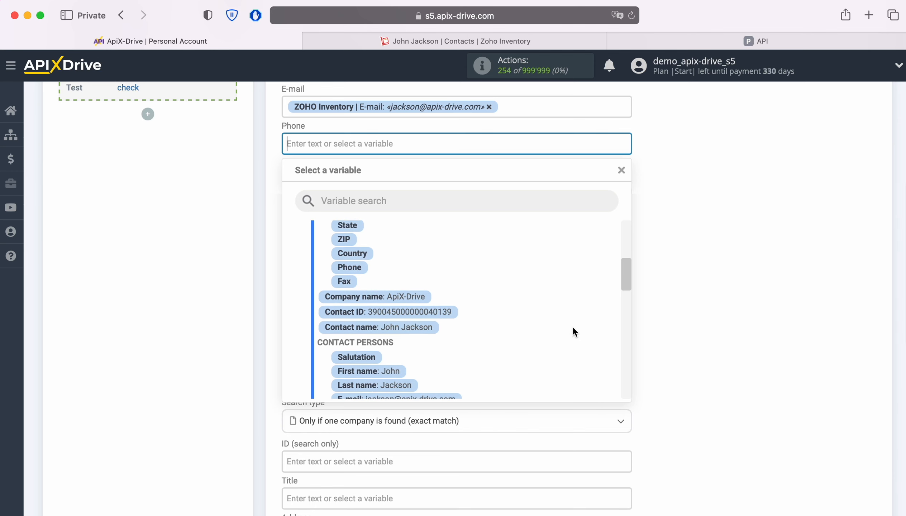
{"action": "scroll", "coordinate": [574, 331], "scroll_direction": "down", "scroll_amount": 3}
{"action": "left_click", "coordinate": [411, 328]}
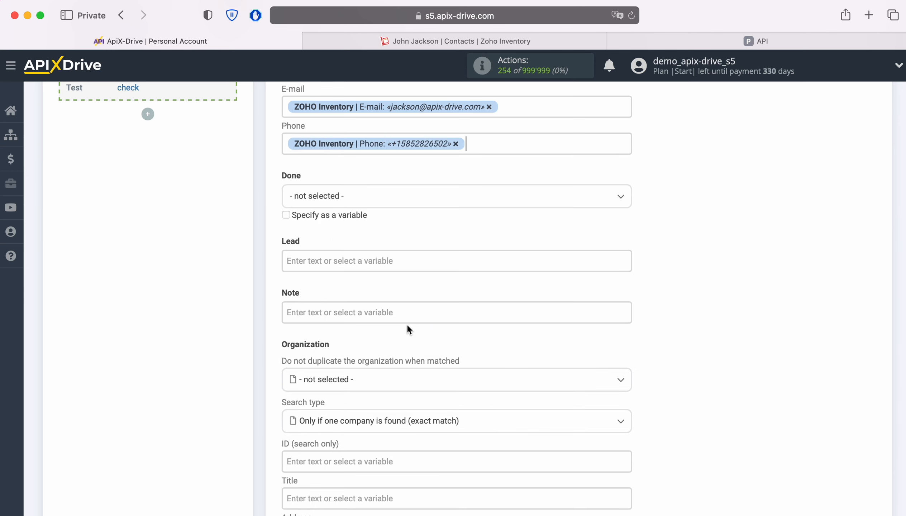
{"action": "left_click", "coordinate": [368, 196]}
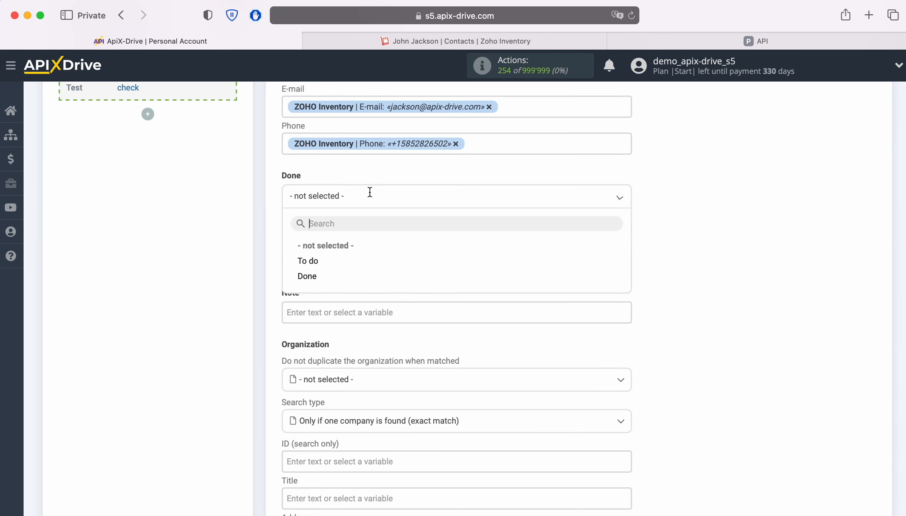
Set Done to 'To do' and make the Note read 'Date' plus the contact's Creation date.
{"action": "left_click", "coordinate": [308, 261]}
{"action": "scroll", "coordinate": [408, 294], "scroll_direction": "down", "scroll_amount": 2}
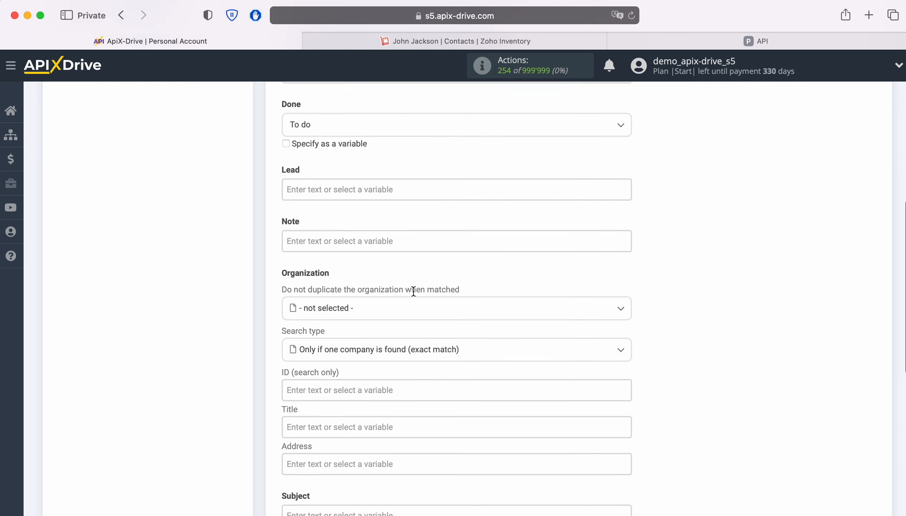
{"action": "left_click", "coordinate": [344, 232]}
{"action": "scroll", "coordinate": [347, 233], "scroll_direction": "down", "scroll_amount": 2}
{"action": "scroll", "coordinate": [346, 233], "scroll_direction": "down", "scroll_amount": 1}
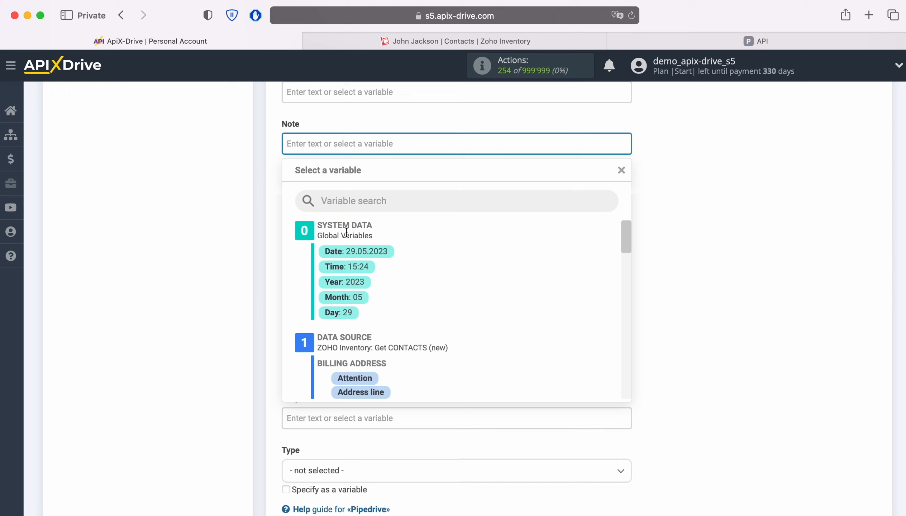
{"action": "type", "text": "Date"}
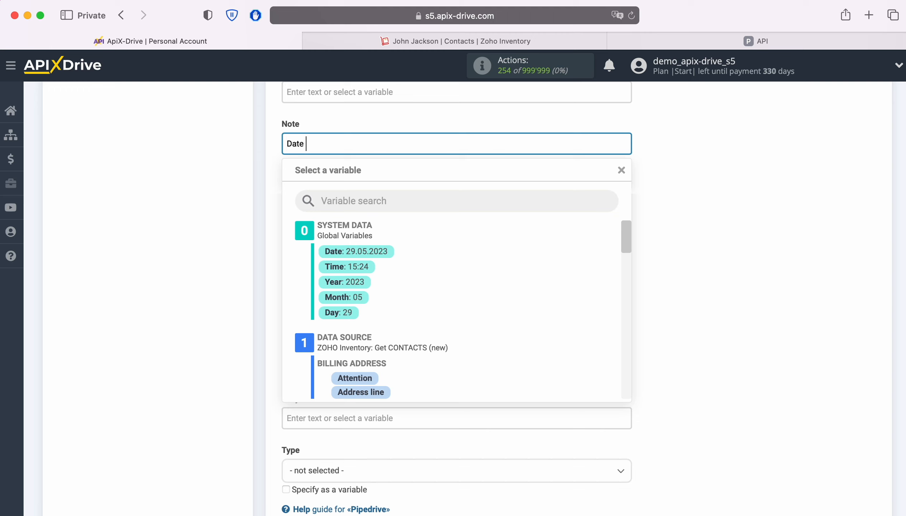
{"action": "scroll", "coordinate": [565, 309], "scroll_direction": "down", "scroll_amount": 4}
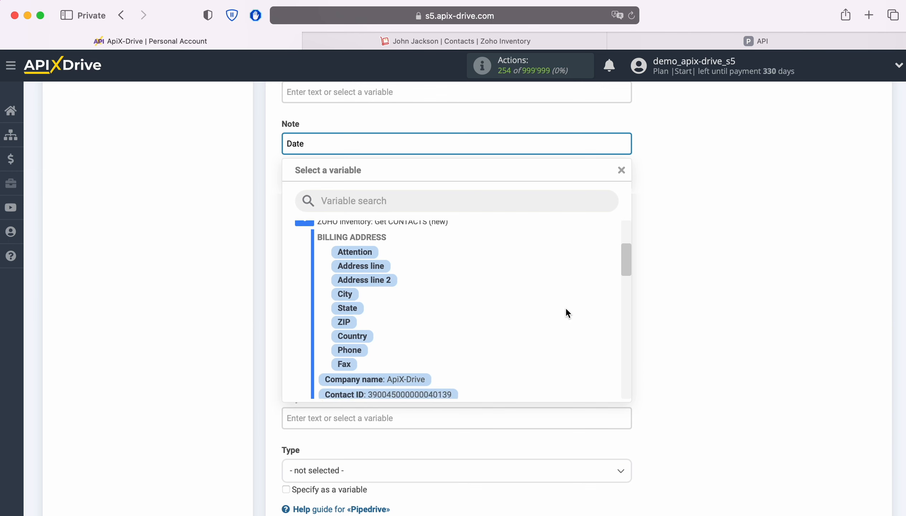
{"action": "scroll", "coordinate": [566, 309], "scroll_direction": "down", "scroll_amount": 6}
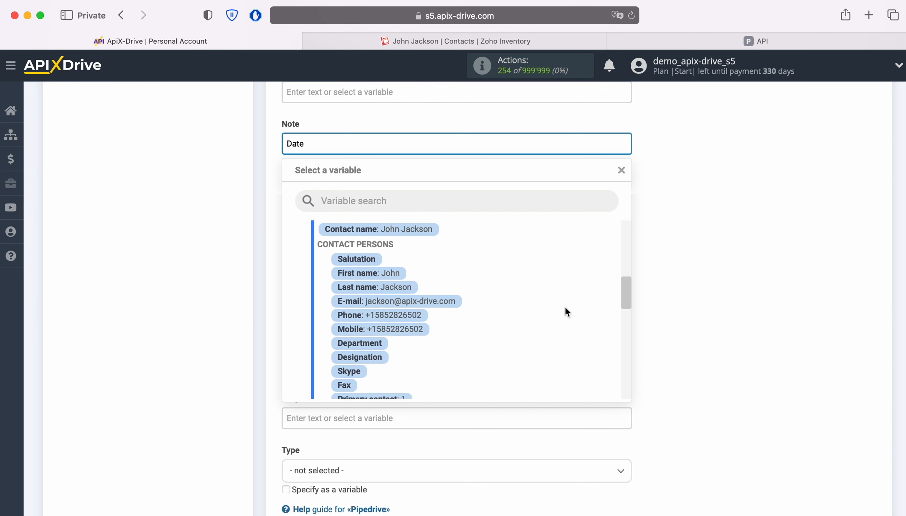
{"action": "scroll", "coordinate": [565, 306], "scroll_direction": "down", "scroll_amount": 3}
{"action": "left_click", "coordinate": [413, 358]}
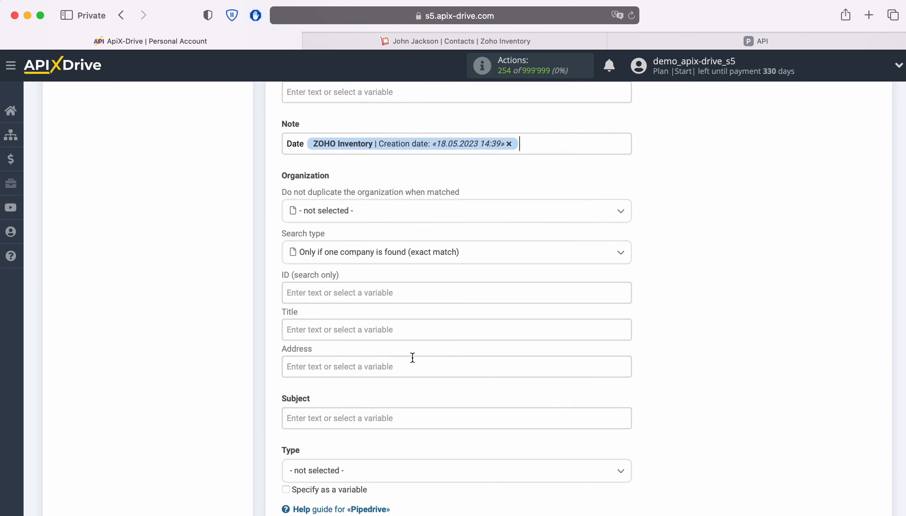
Map the organization Title to the Zoho contact's Company name.
{"action": "scroll", "coordinate": [432, 353], "scroll_direction": "down", "scroll_amount": 1}
{"action": "scroll", "coordinate": [452, 353], "scroll_direction": "down", "scroll_amount": 2}
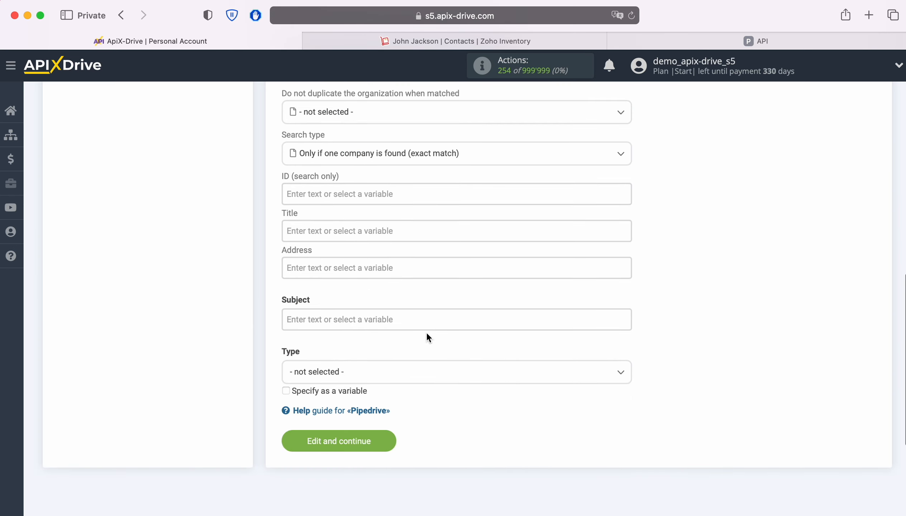
{"action": "left_click", "coordinate": [366, 234]}
{"action": "scroll", "coordinate": [532, 290], "scroll_direction": "down", "scroll_amount": 5}
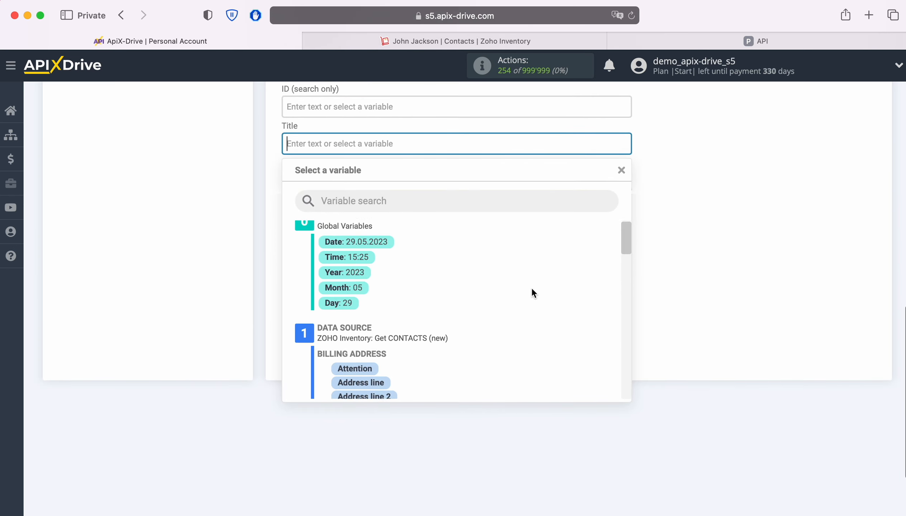
{"action": "scroll", "coordinate": [533, 292], "scroll_direction": "down", "scroll_amount": 2}
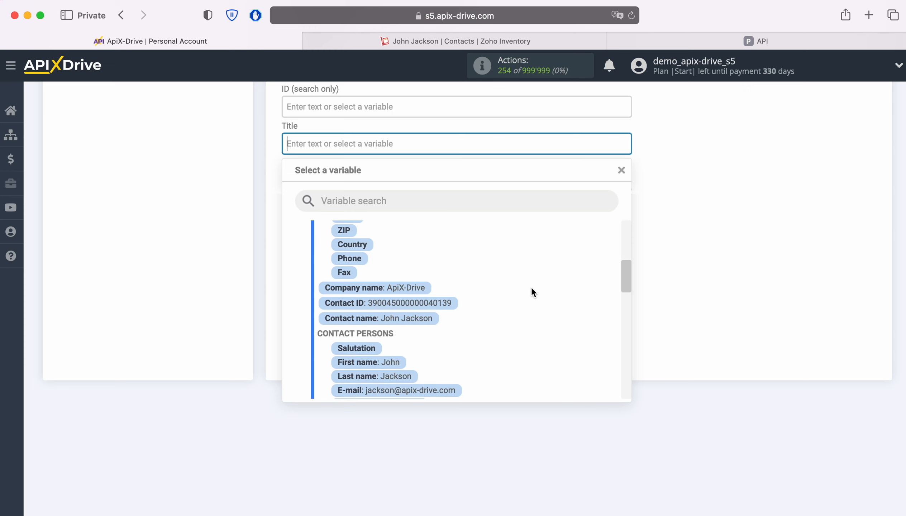
{"action": "left_click", "coordinate": [415, 289]}
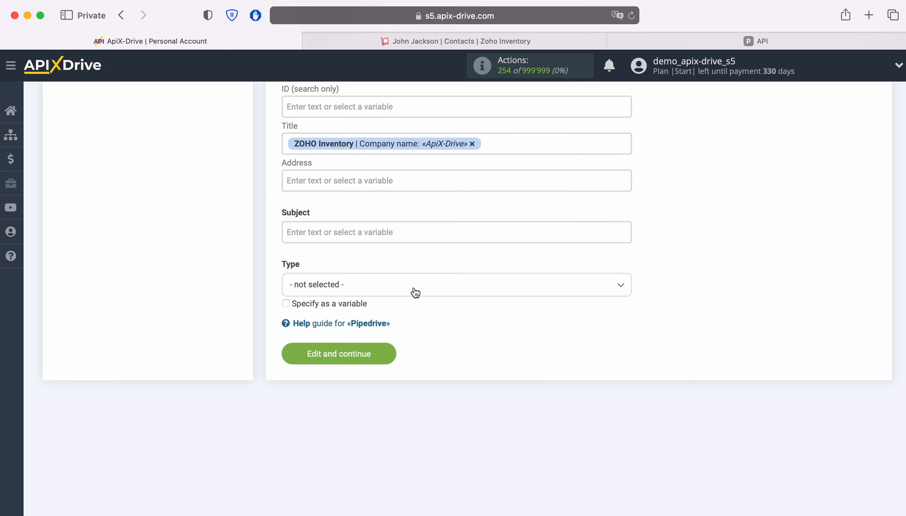
Set Subject to 'New Contact from Zoho Inventoty' plus Contact name, with activity type Task.
{"action": "left_click", "coordinate": [381, 233]}
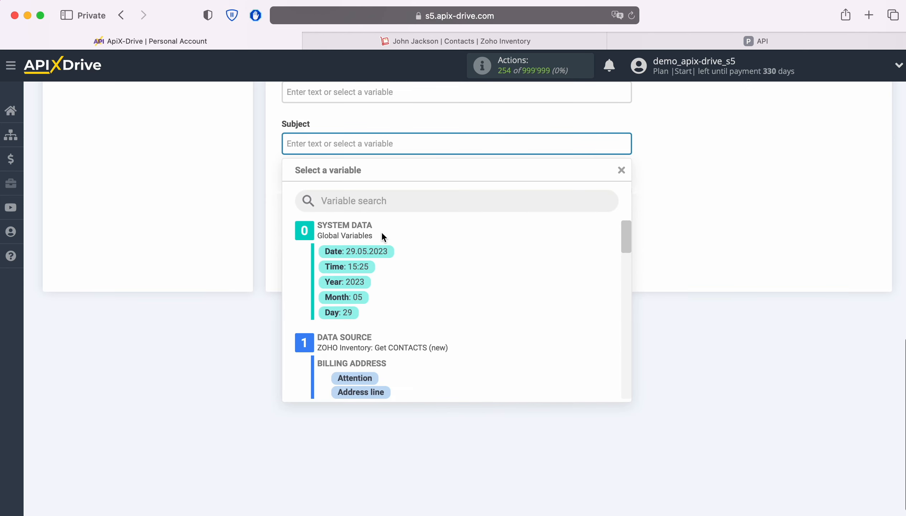
{"action": "type", "text": "New Conta"}
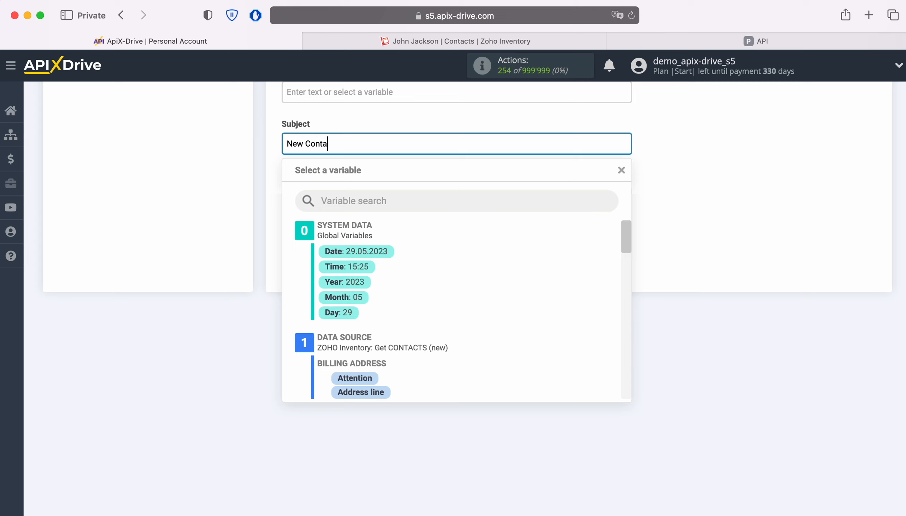
{"action": "type", "text": "ct from Zoho Inventoty"}
{"action": "scroll", "coordinate": [543, 309], "scroll_direction": "down", "scroll_amount": 5}
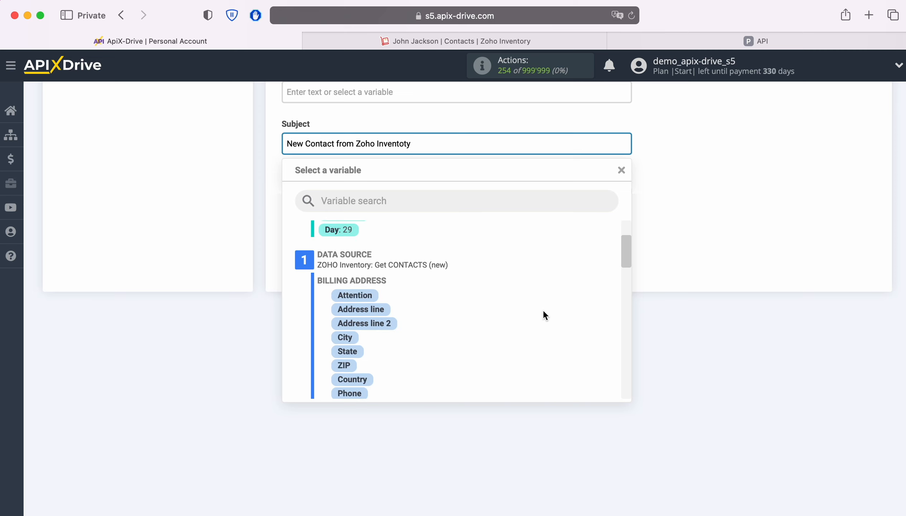
{"action": "left_click", "coordinate": [411, 330]}
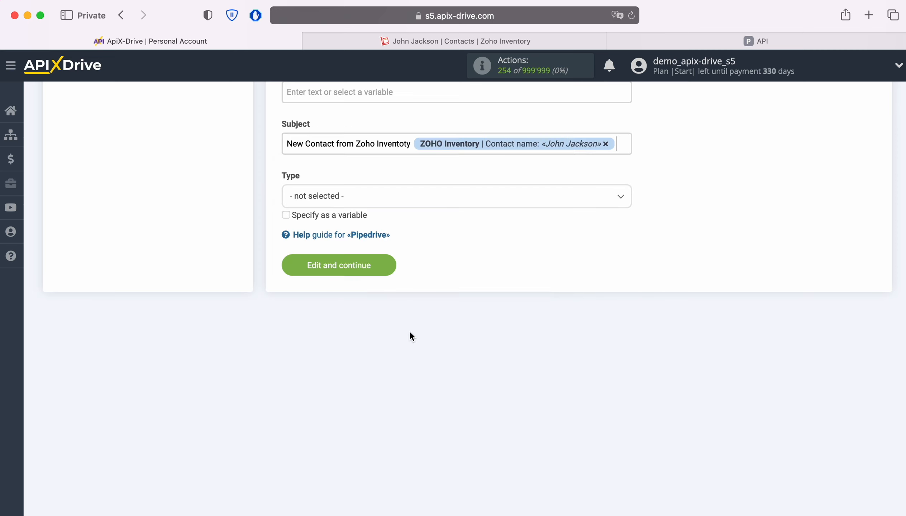
{"action": "left_click", "coordinate": [399, 203]}
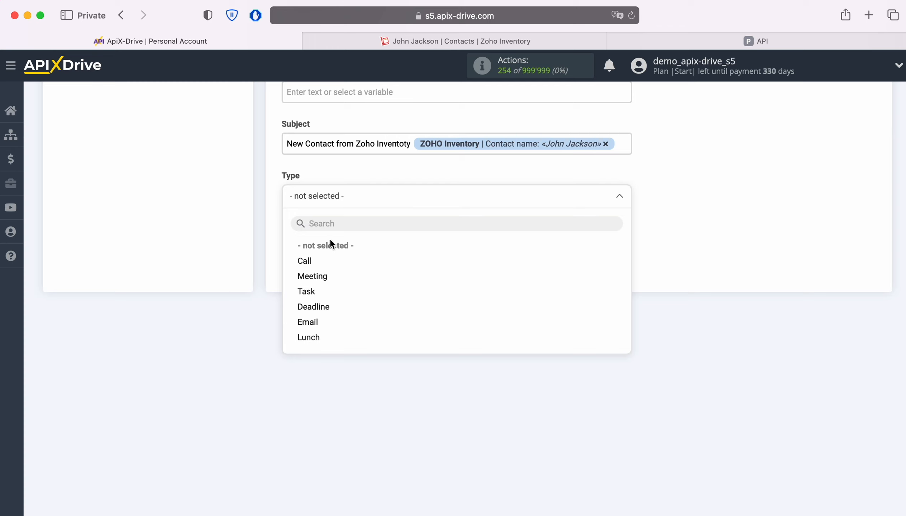
{"action": "left_click", "coordinate": [309, 294]}
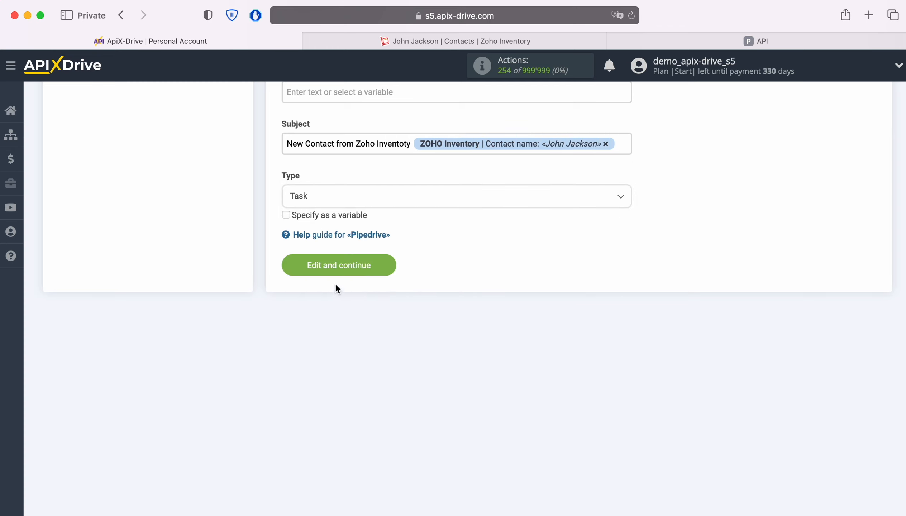
Save the mapping, send a test task to Pipedrive, and switch to Pipedrive.
{"action": "left_click", "coordinate": [380, 269]}
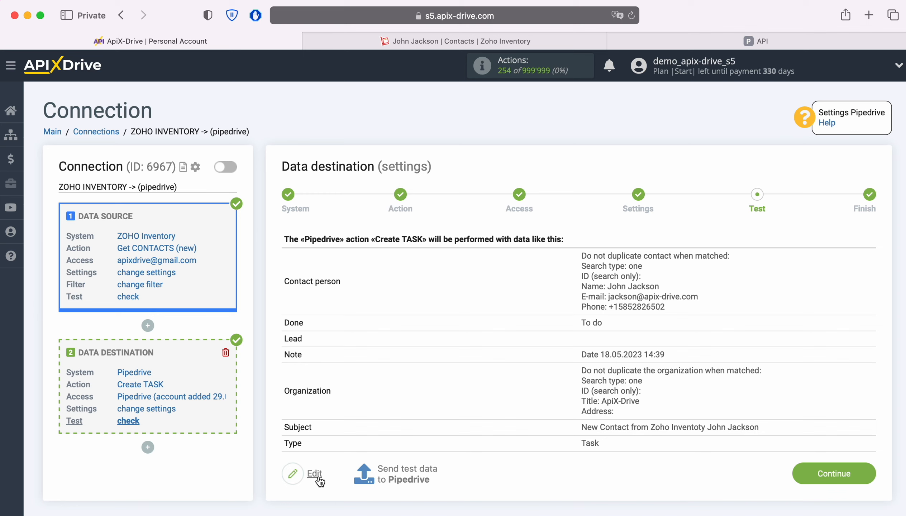
{"action": "left_click", "coordinate": [405, 469]}
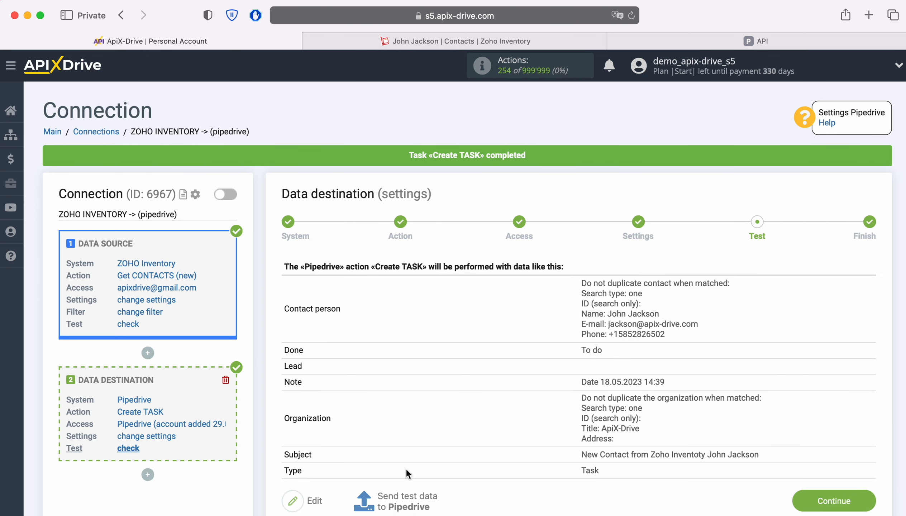
{"action": "left_click", "coordinate": [640, 38]}
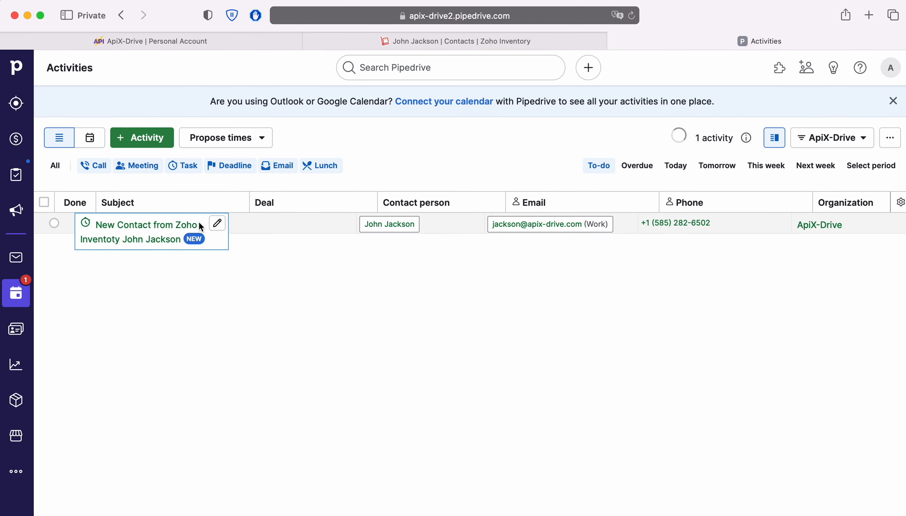
Check the test task's details and linked contact card in Pipedrive, then return to ApiX-Drive.
{"action": "left_click", "coordinate": [178, 226]}
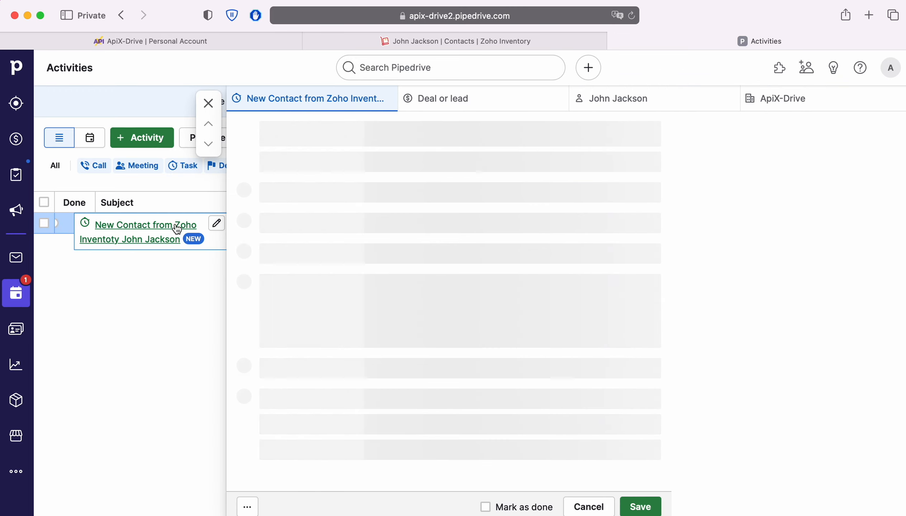
{"action": "scroll", "coordinate": [654, 246], "scroll_direction": "down", "scroll_amount": 1}
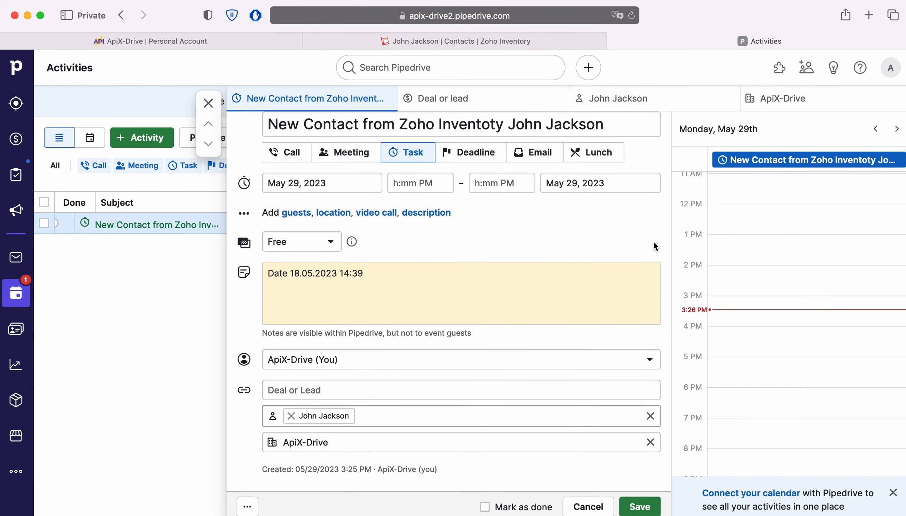
{"action": "left_click", "coordinate": [333, 414]}
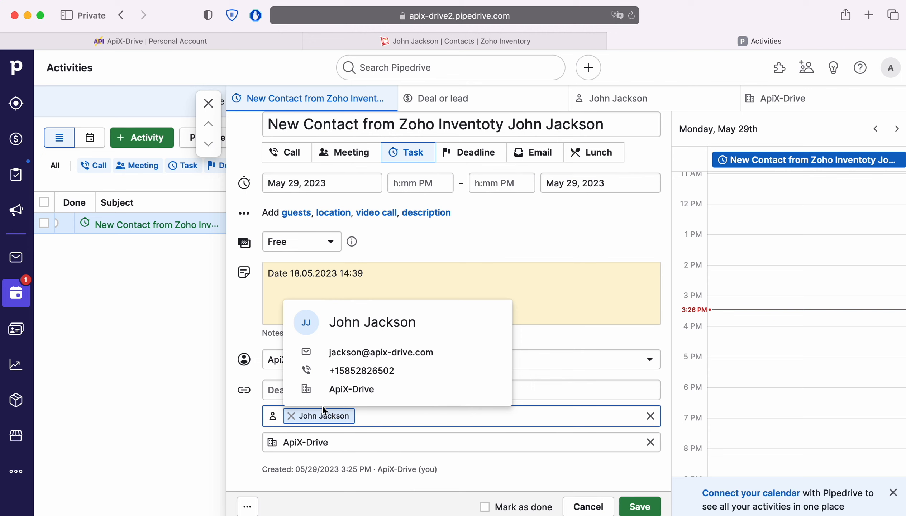
{"action": "left_click", "coordinate": [174, 41]}
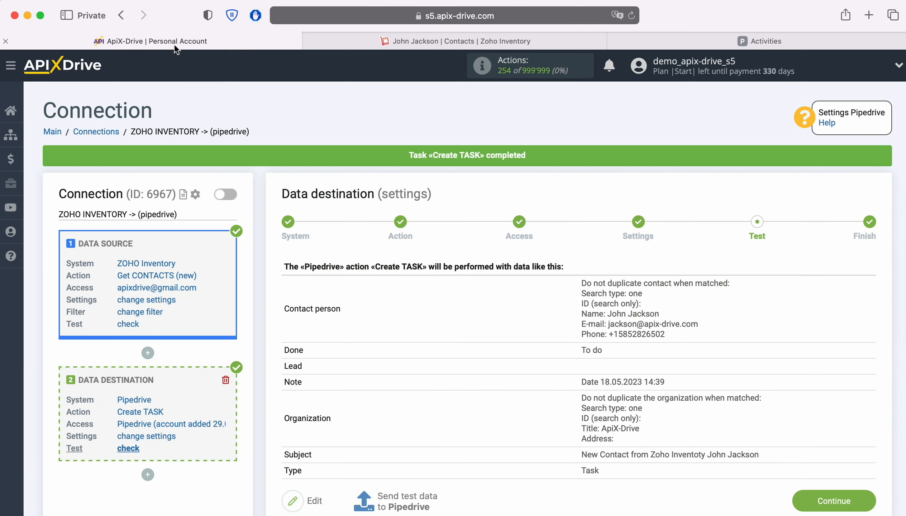
Finish setup, enable auto-update, and set the connection's update interval to 5 minutes.
{"action": "left_click", "coordinate": [824, 501]}
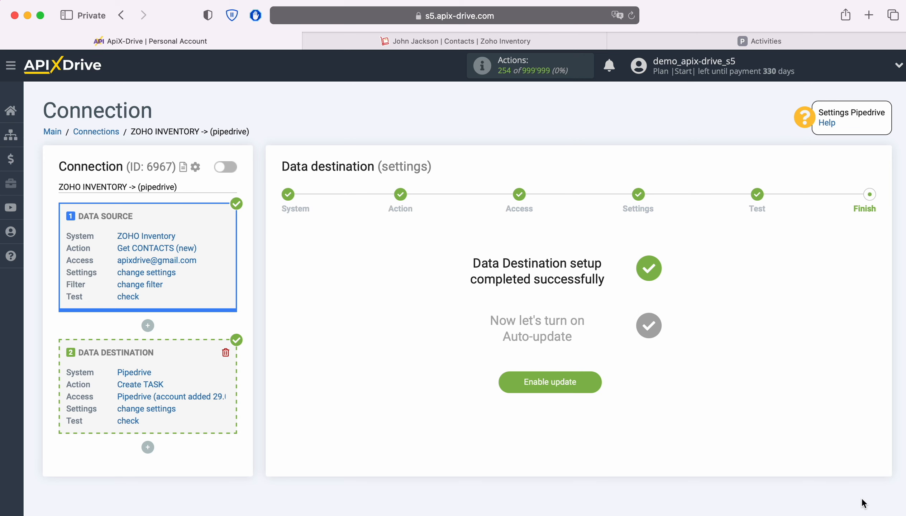
{"action": "left_click", "coordinate": [593, 381]}
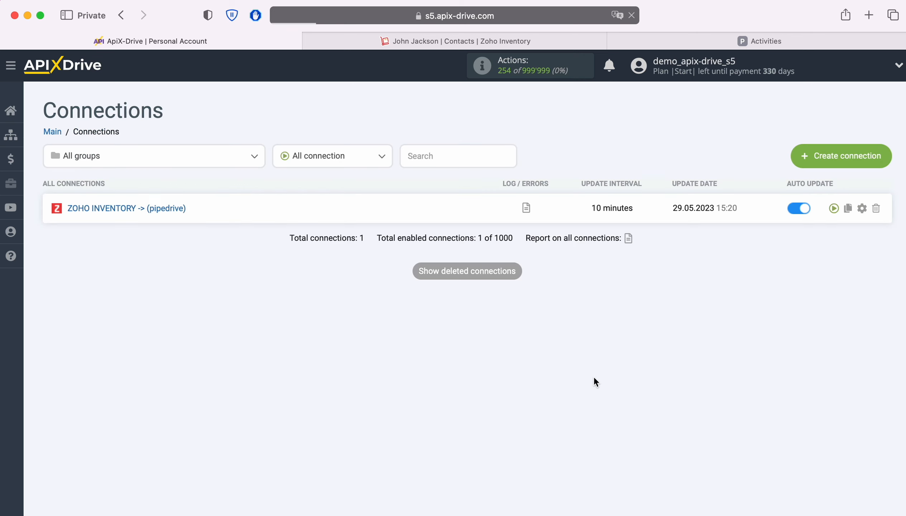
{"action": "left_click", "coordinate": [862, 208]}
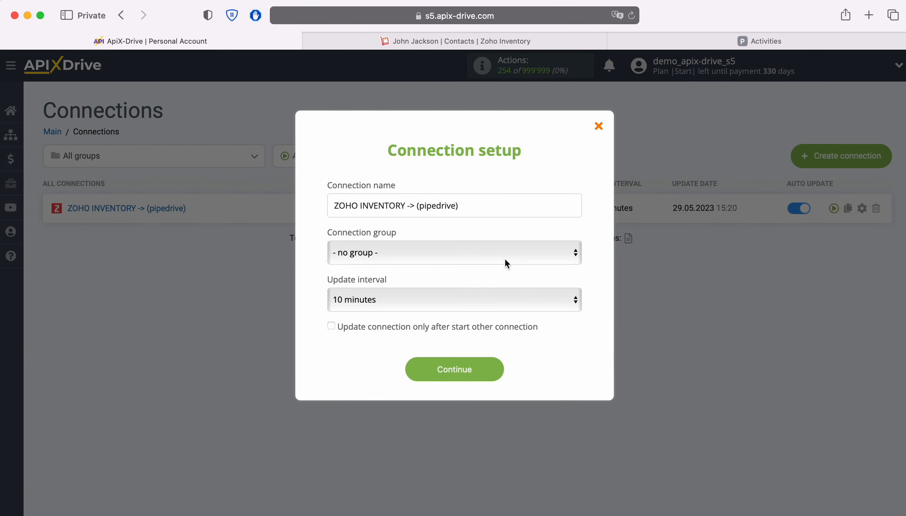
{"action": "left_click", "coordinate": [461, 298]}
{"action": "left_click", "coordinate": [448, 286]}
{"action": "left_click", "coordinate": [486, 368]}
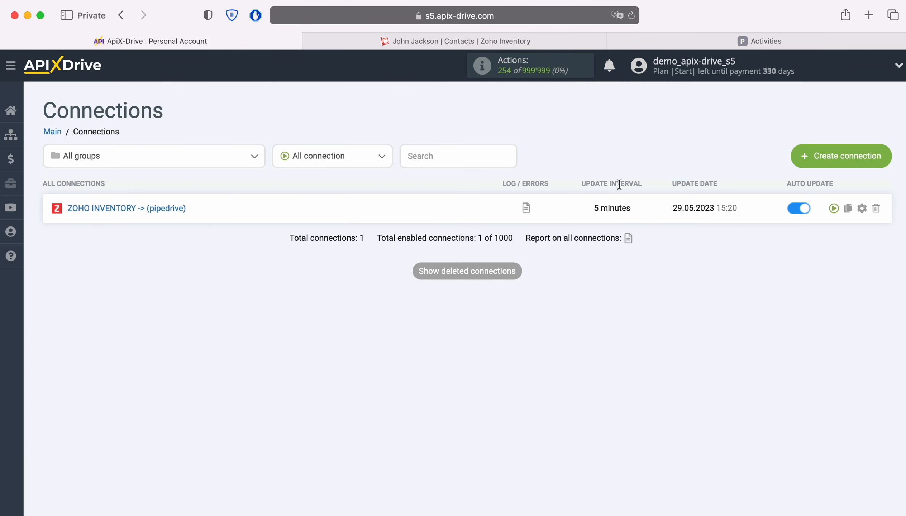